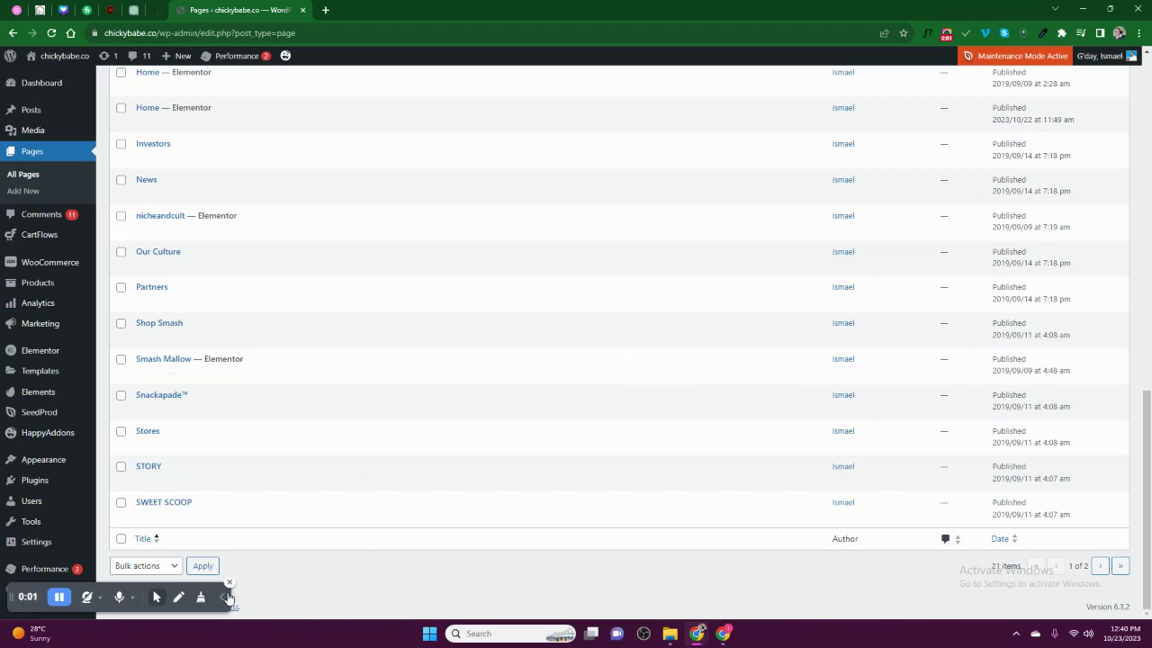
# - Open the Home page from All Pages in the Elementor editor in a new tab
pyautogui.click(225, 597)
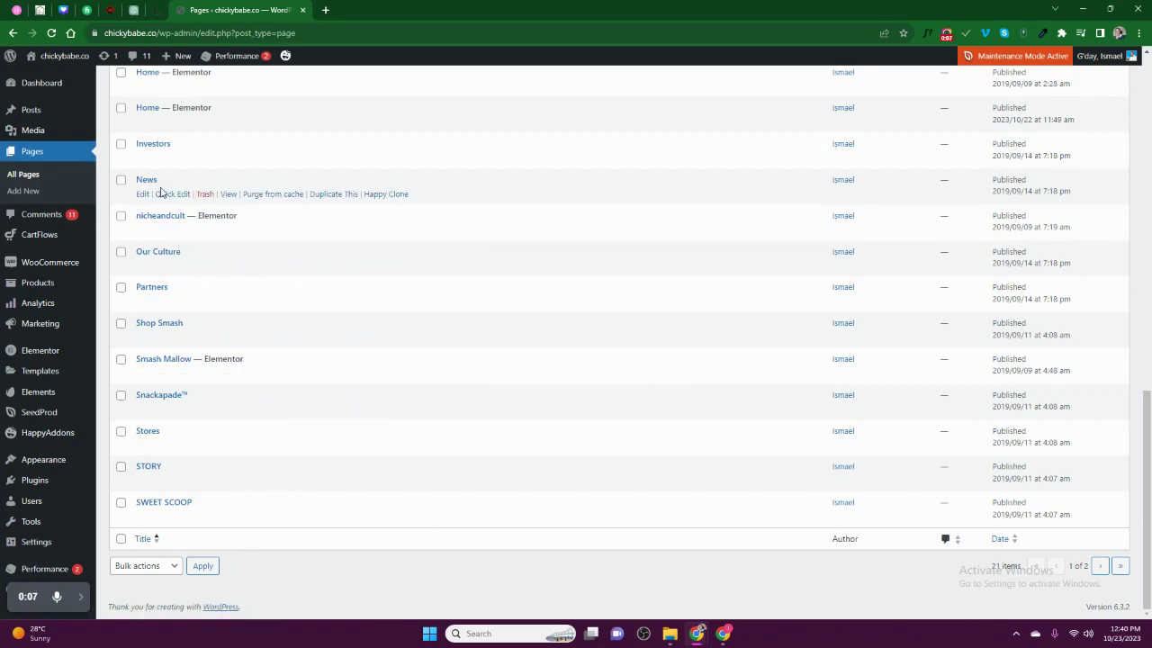
pyautogui.scroll(1, 159, 192)
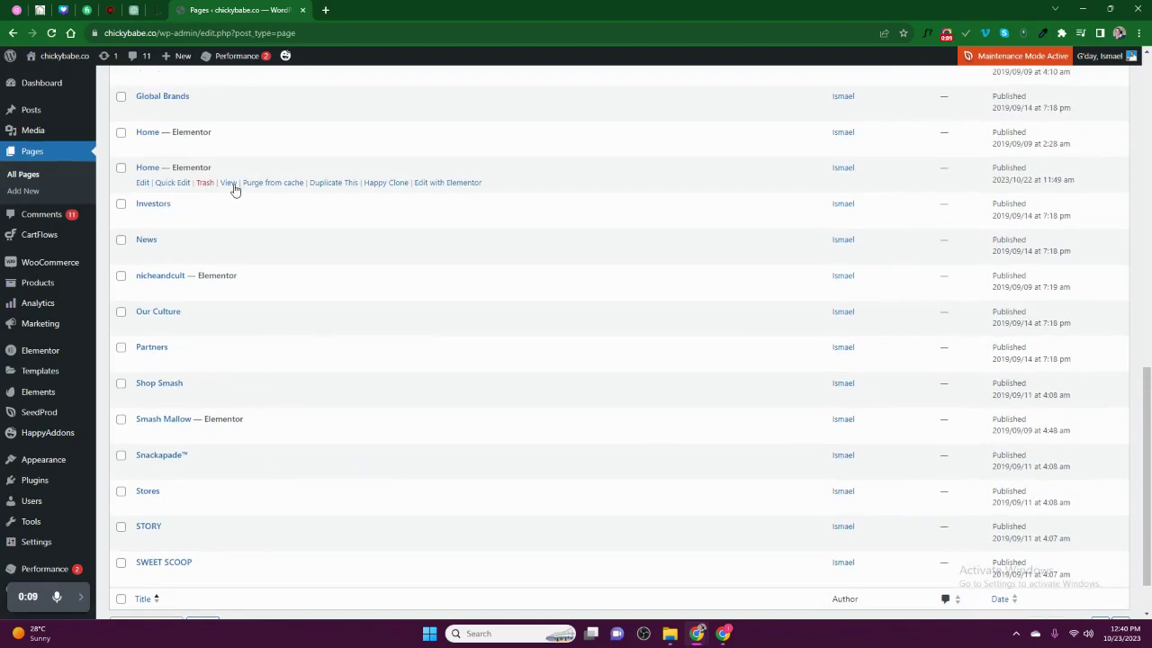
pyautogui.rightClick(425, 184)
pyautogui.click(455, 191)
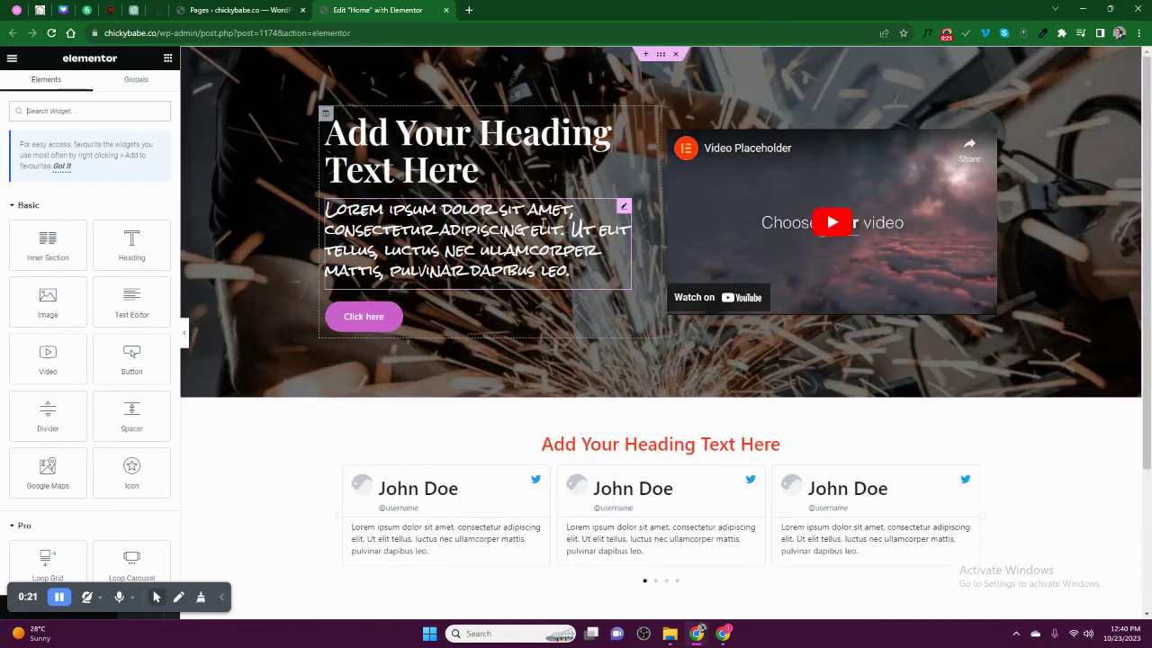
# - Add an empty single-column section below the testimonials
pyautogui.scroll(-2, 531, 232)
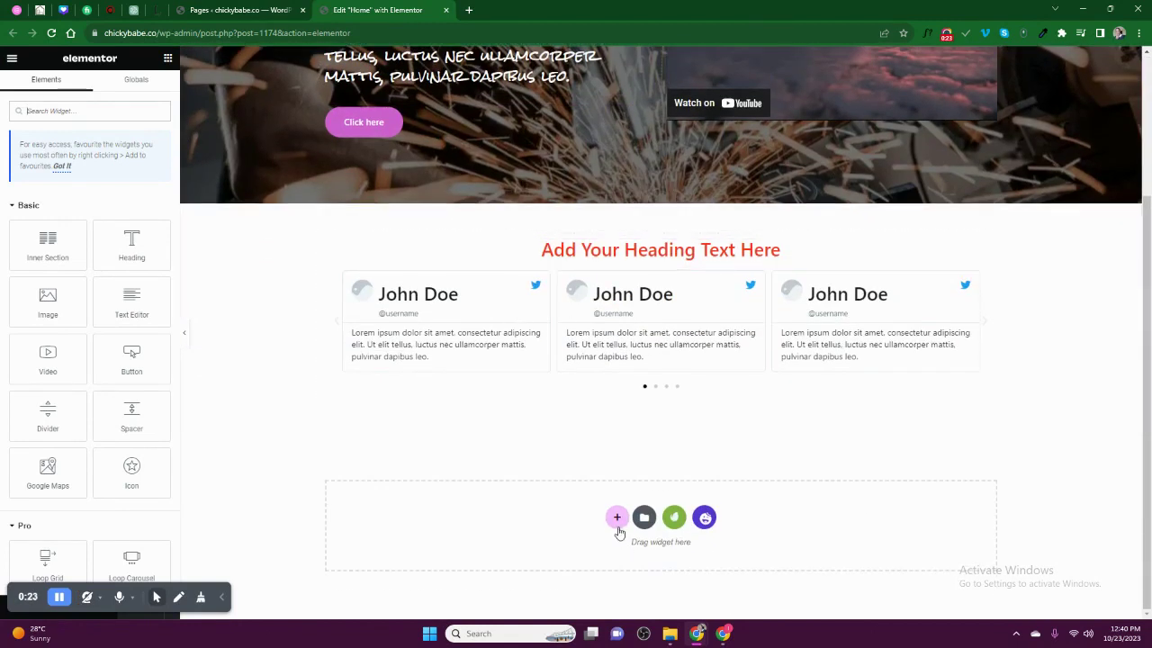
pyautogui.click(617, 517)
pyautogui.click(583, 546)
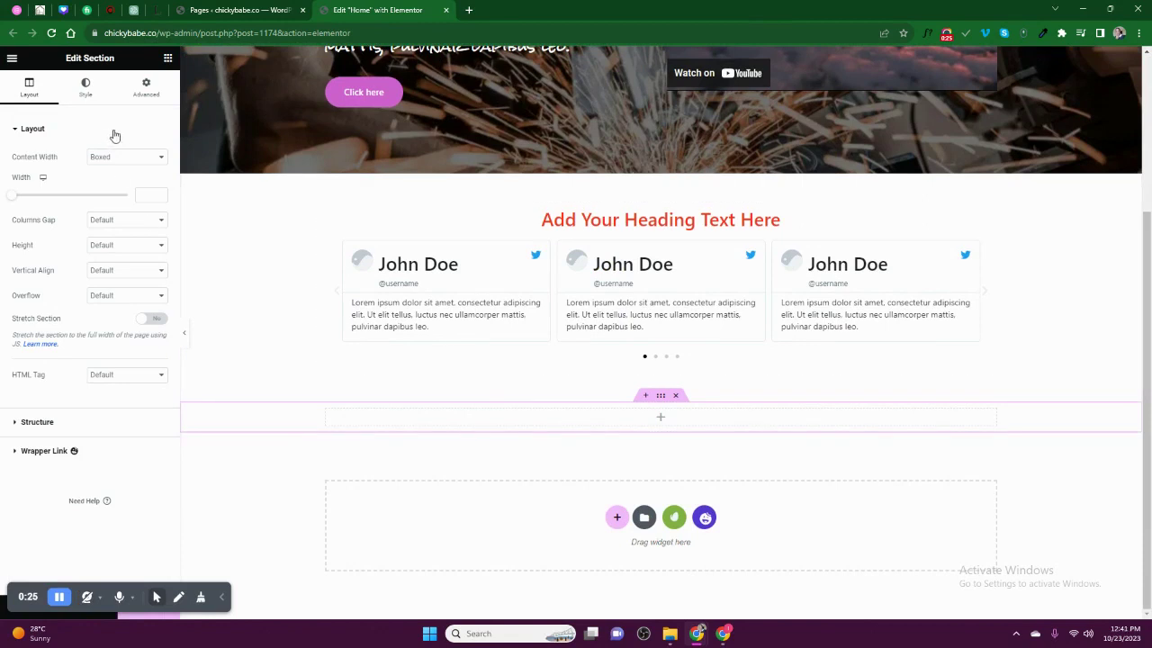
# - Unlink the section padding and set top and bottom padding to 50 px
pyautogui.click(144, 88)
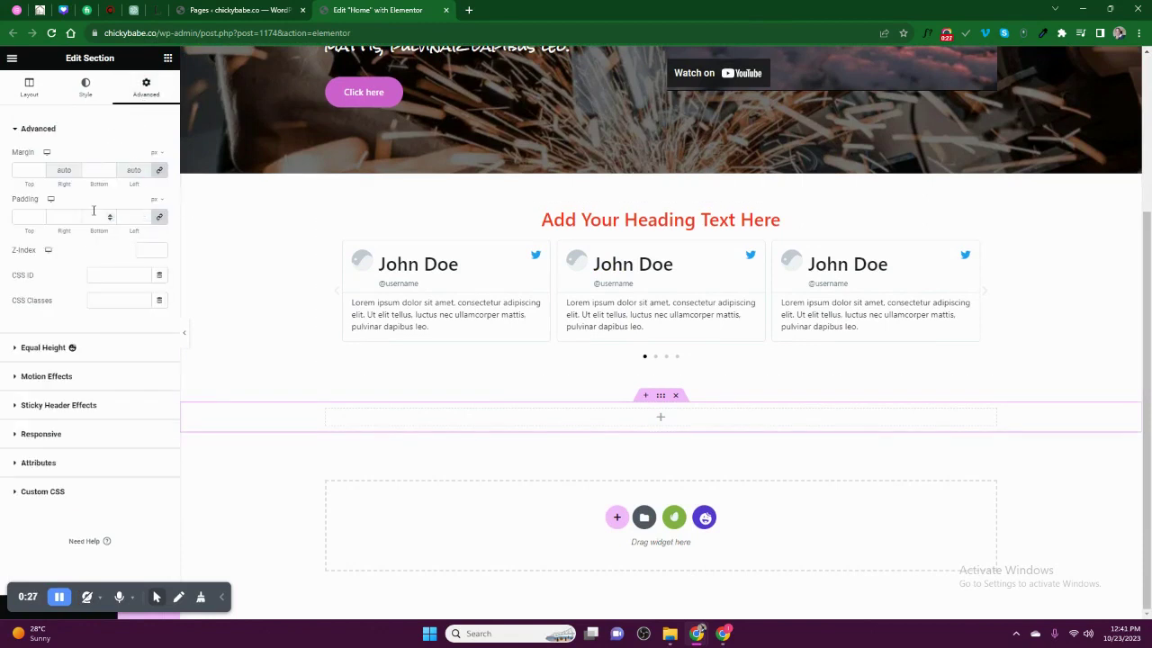
pyautogui.click(159, 217)
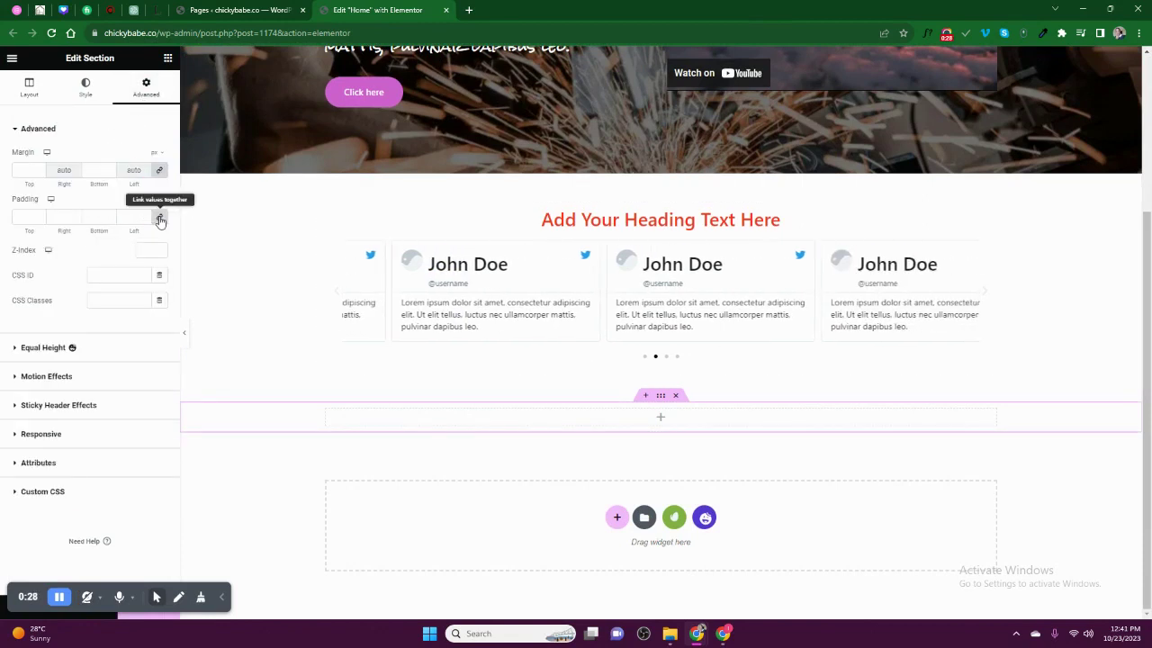
pyautogui.click(92, 217)
pyautogui.write('50')
pyautogui.click(25, 216)
pyautogui.write('50')
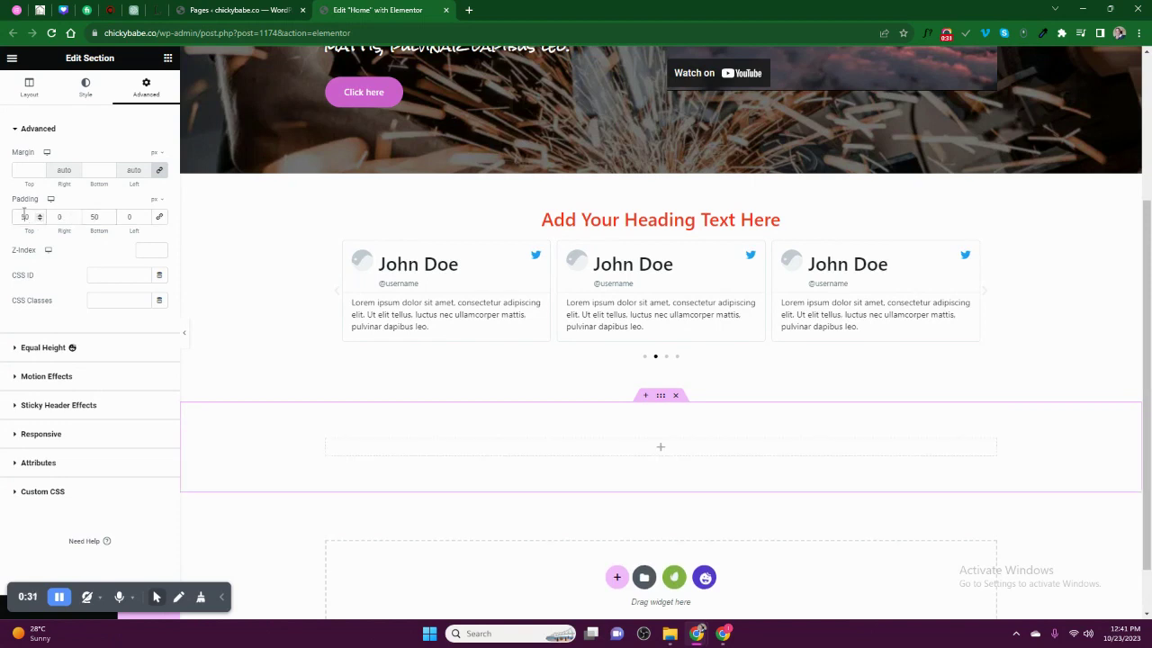
pyautogui.scroll(-1, 504, 404)
pyautogui.click(519, 389)
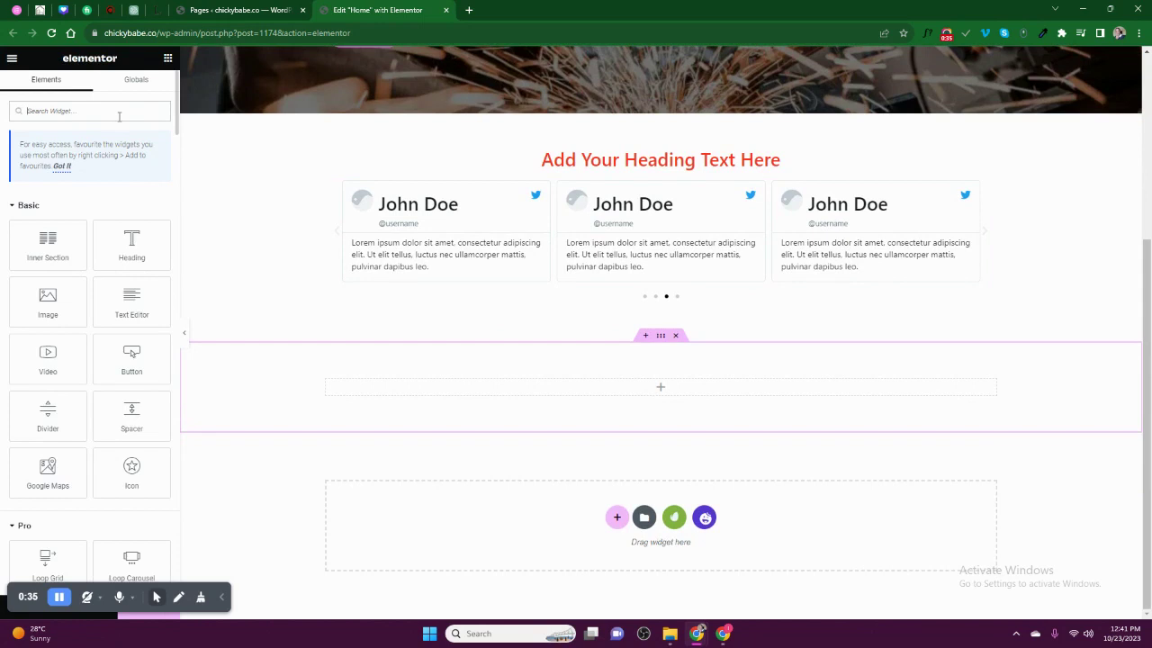
# - Search the widgets for 'med' and drag a Media Carousel into the empty section
pyautogui.click(118, 116)
pyautogui.write('m')
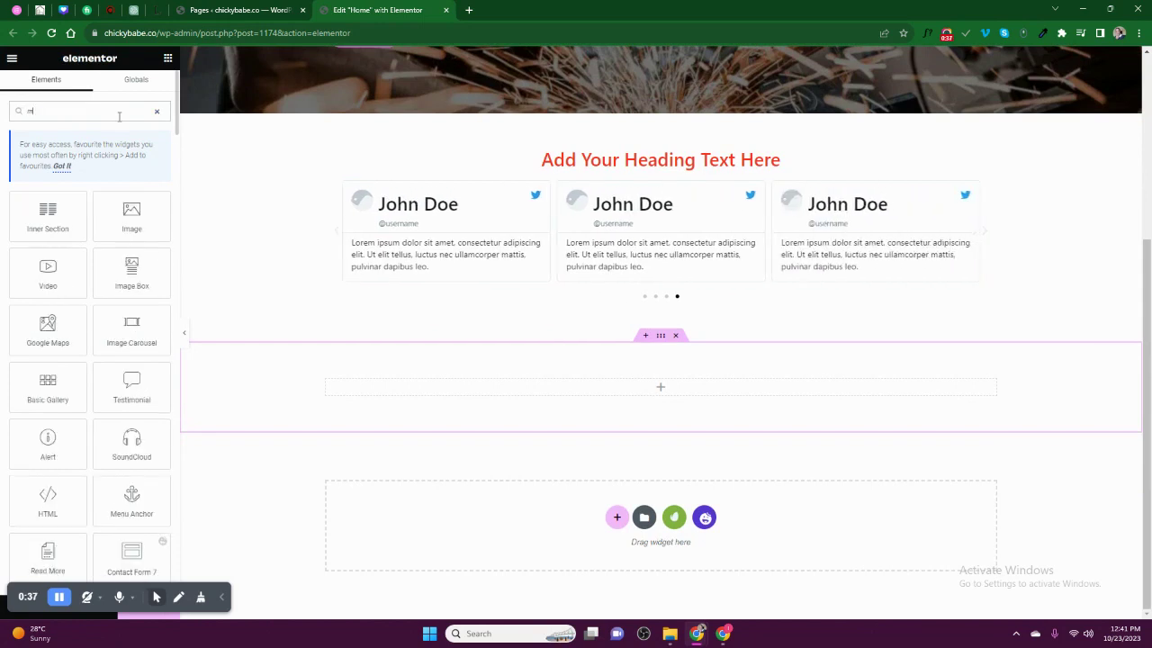
pyautogui.write('ed')
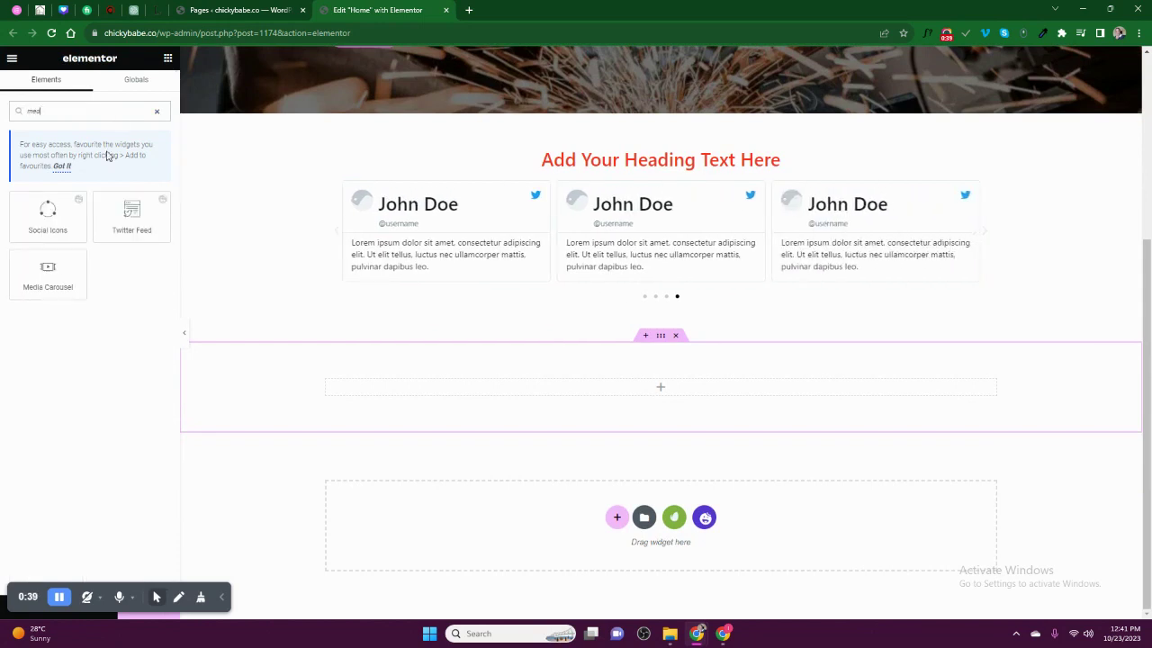
pyautogui.moveTo(28, 280); pyautogui.dragTo(383, 393)
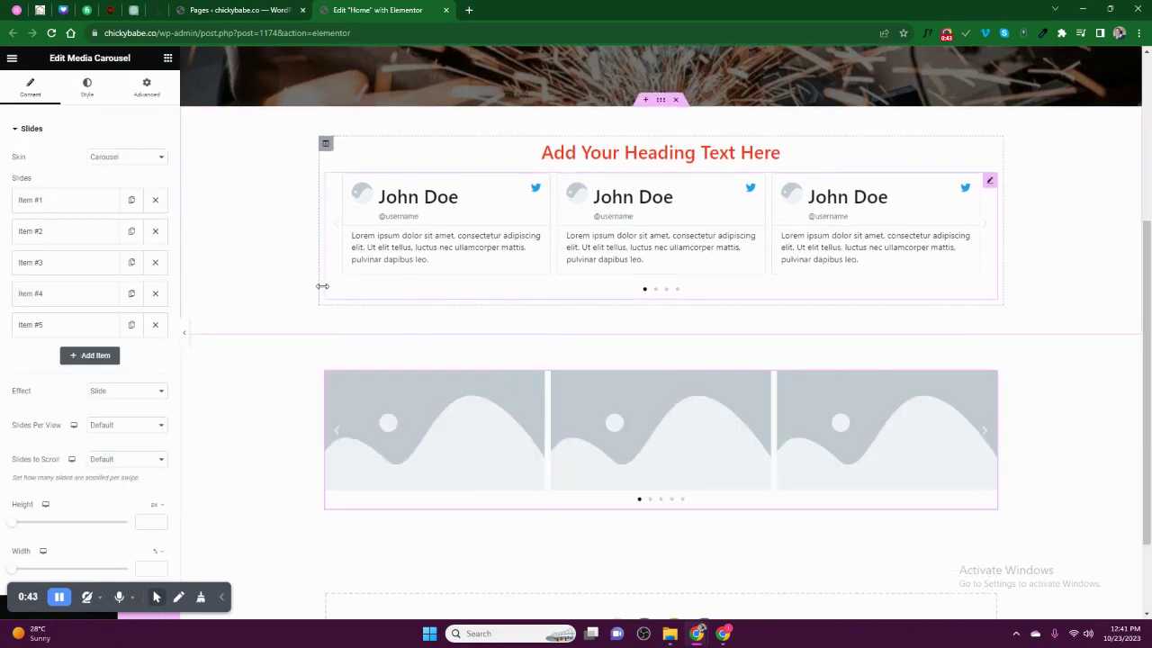
# - Give the first, second and fourth slides library photos, including the dark screenshot and office reception
pyautogui.click(62, 202)
pyautogui.click(91, 277)
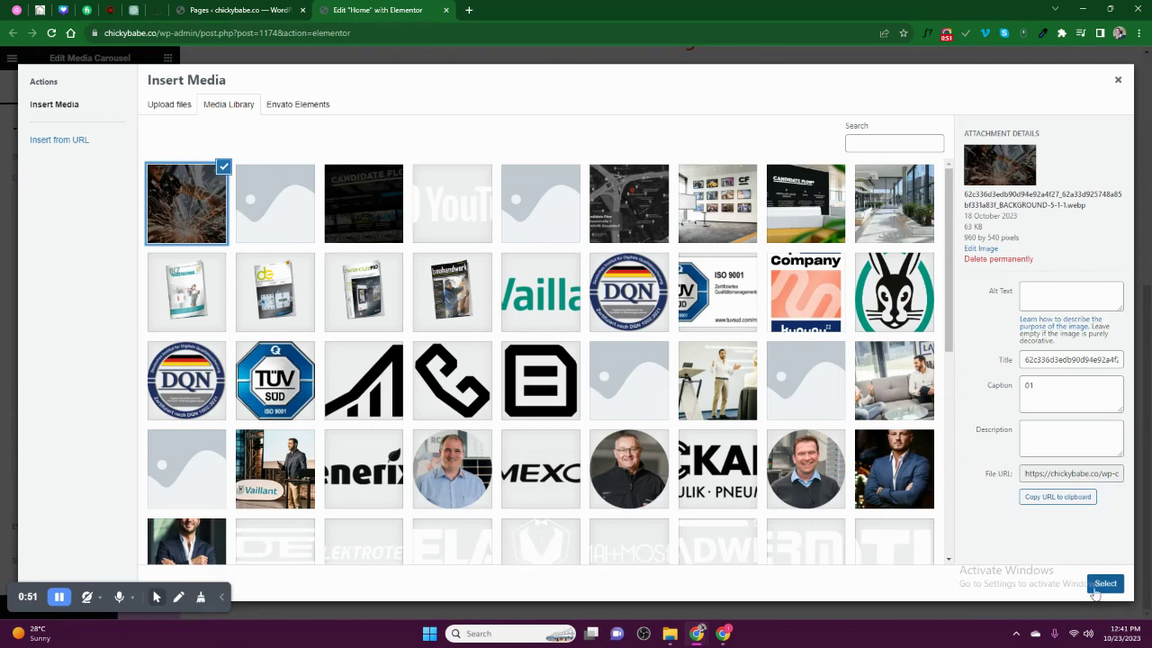
pyautogui.click(1095, 586)
pyautogui.click(75, 367)
pyautogui.click(149, 317)
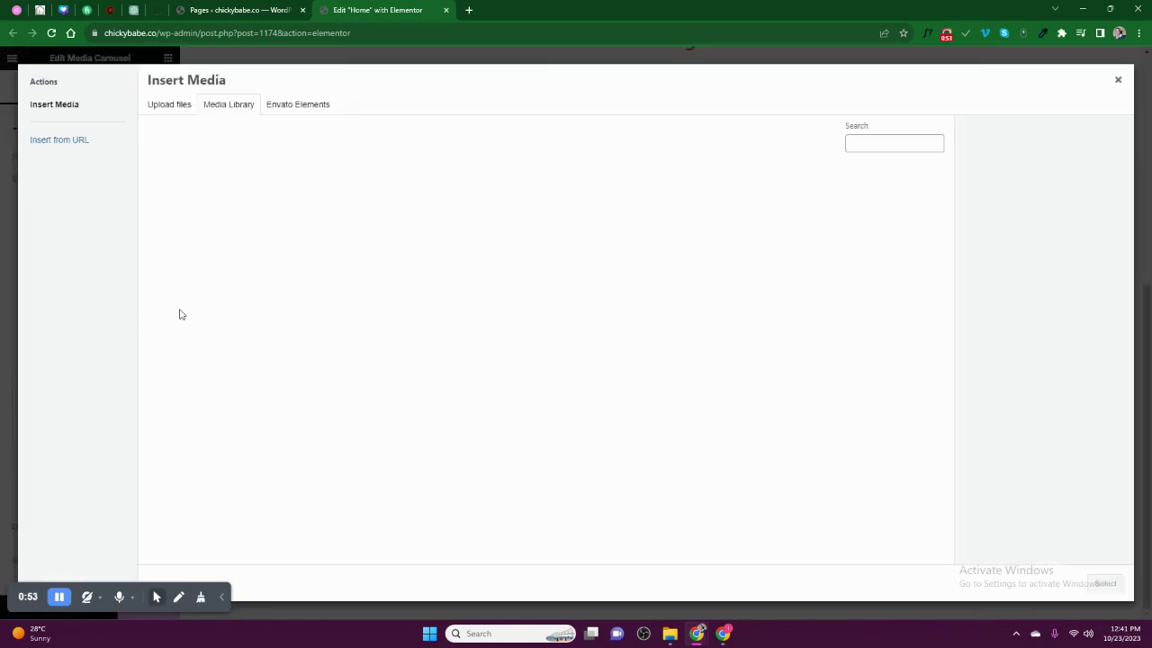
pyautogui.click(340, 224)
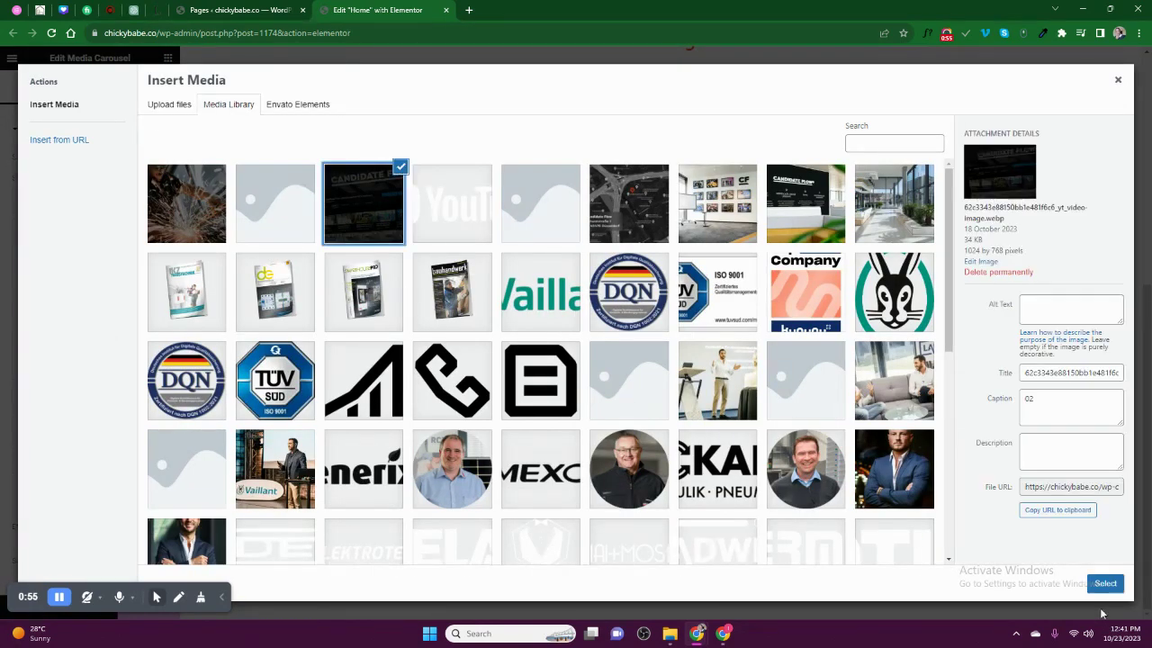
pyautogui.click(1105, 585)
pyautogui.click(63, 429)
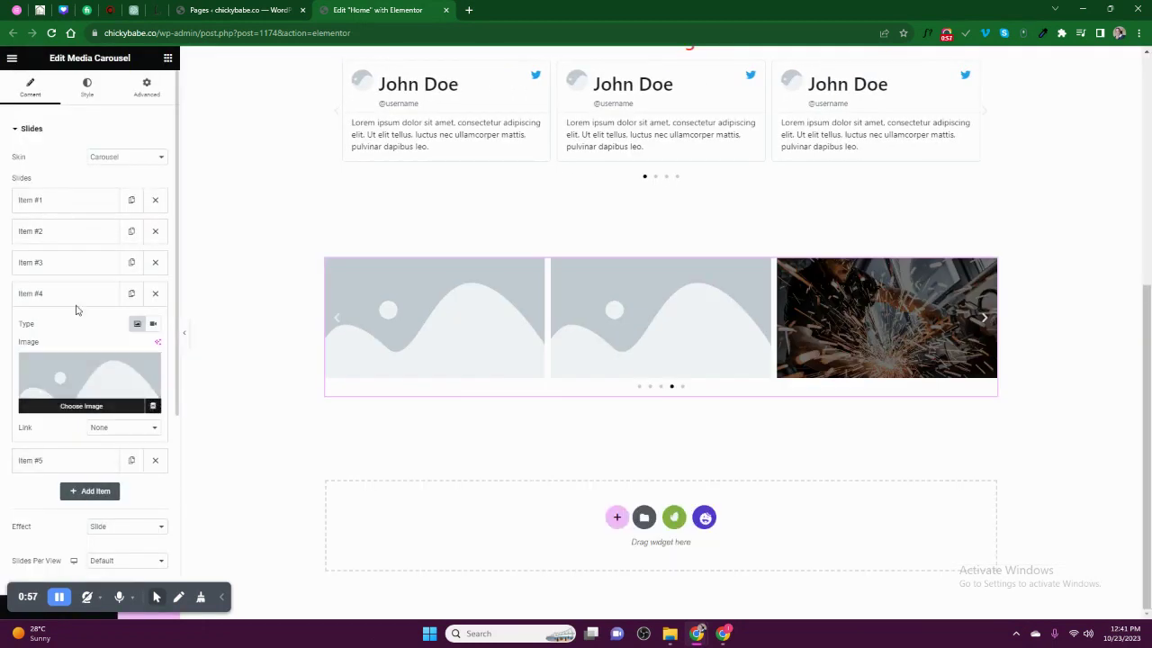
pyautogui.click(79, 357)
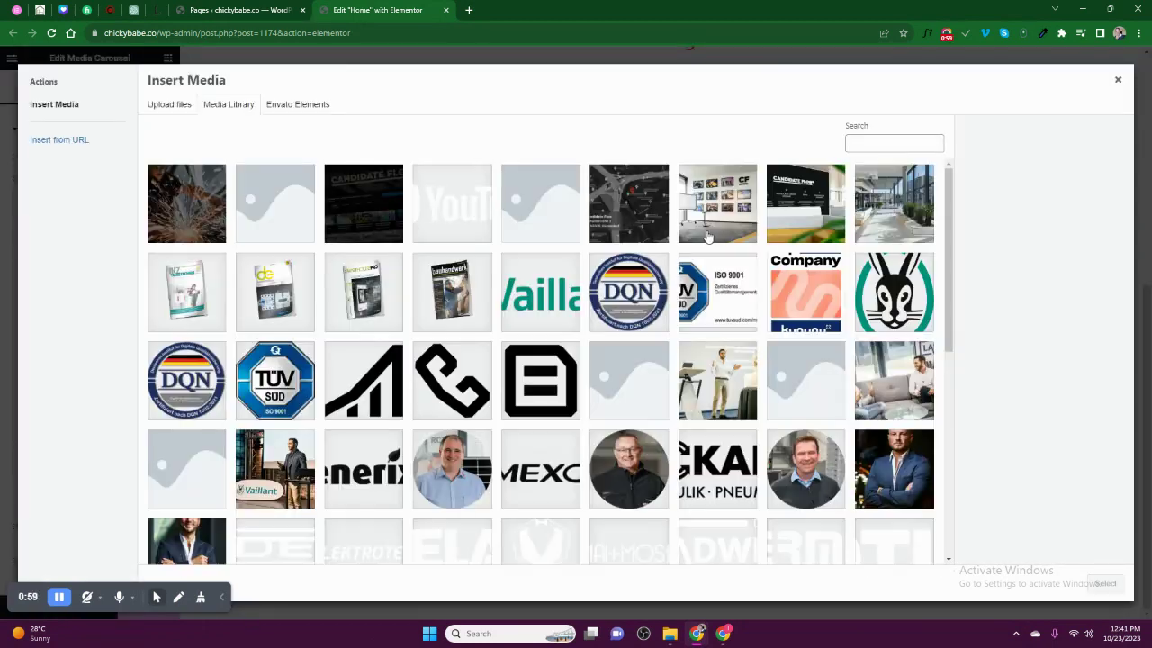
pyautogui.click(796, 214)
pyautogui.click(1094, 583)
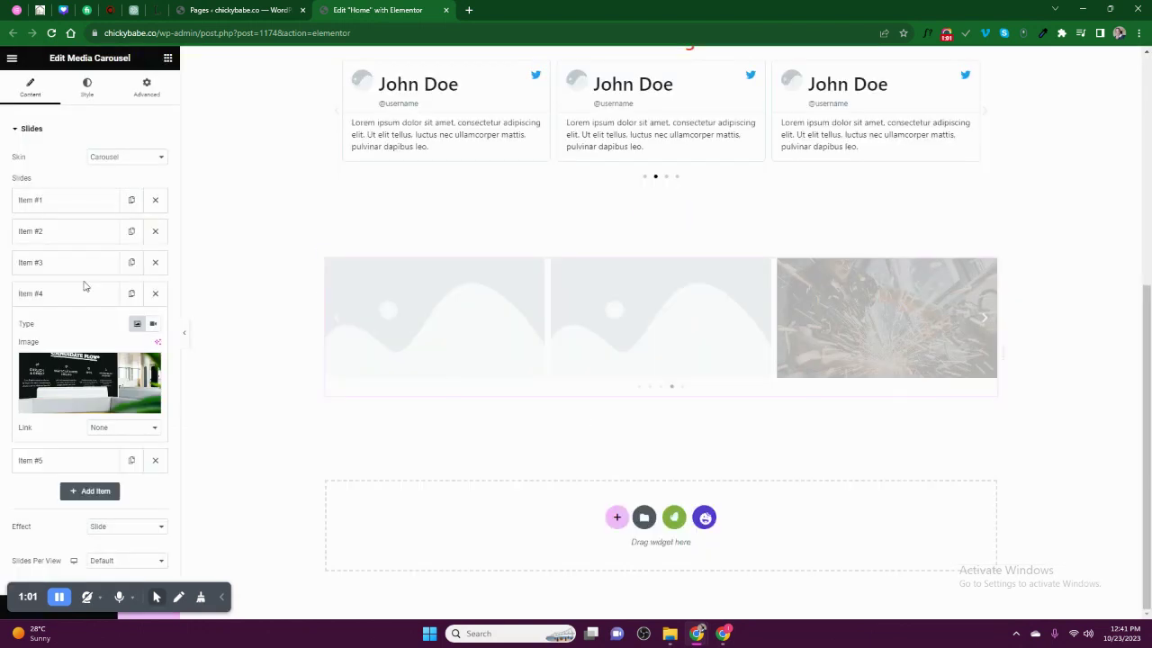
# - Set the office hallway photo on another slide and the presenter photo on the fifth slide
pyautogui.click(77, 261)
pyautogui.click(123, 360)
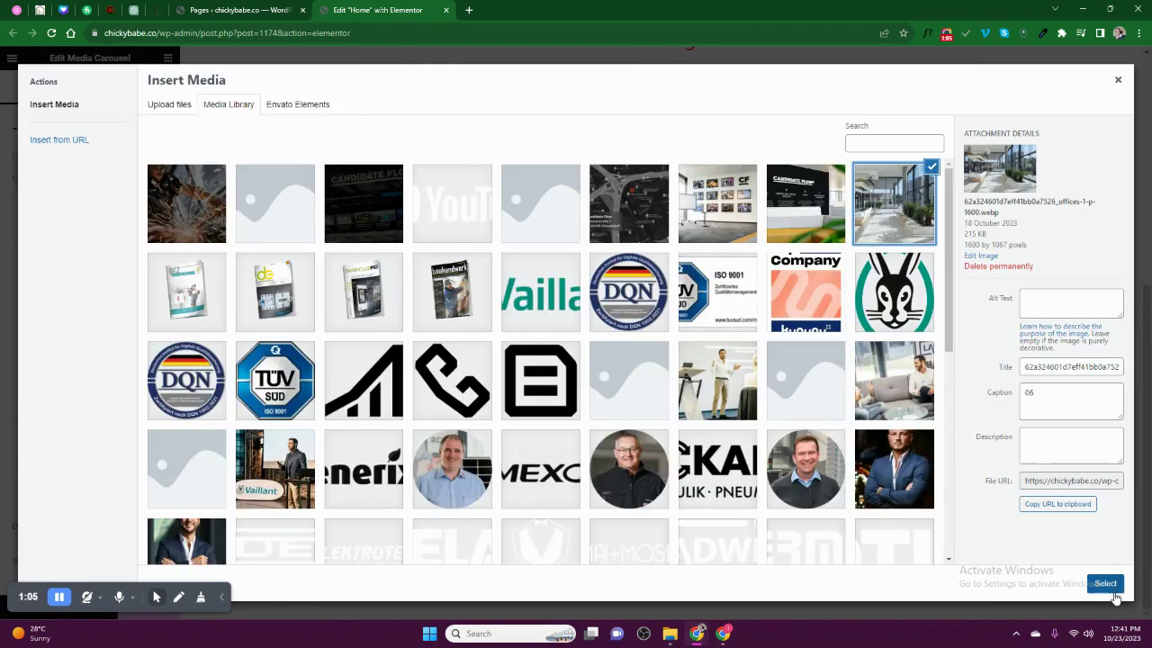
pyautogui.click(1107, 585)
pyautogui.click(78, 457)
pyautogui.click(90, 409)
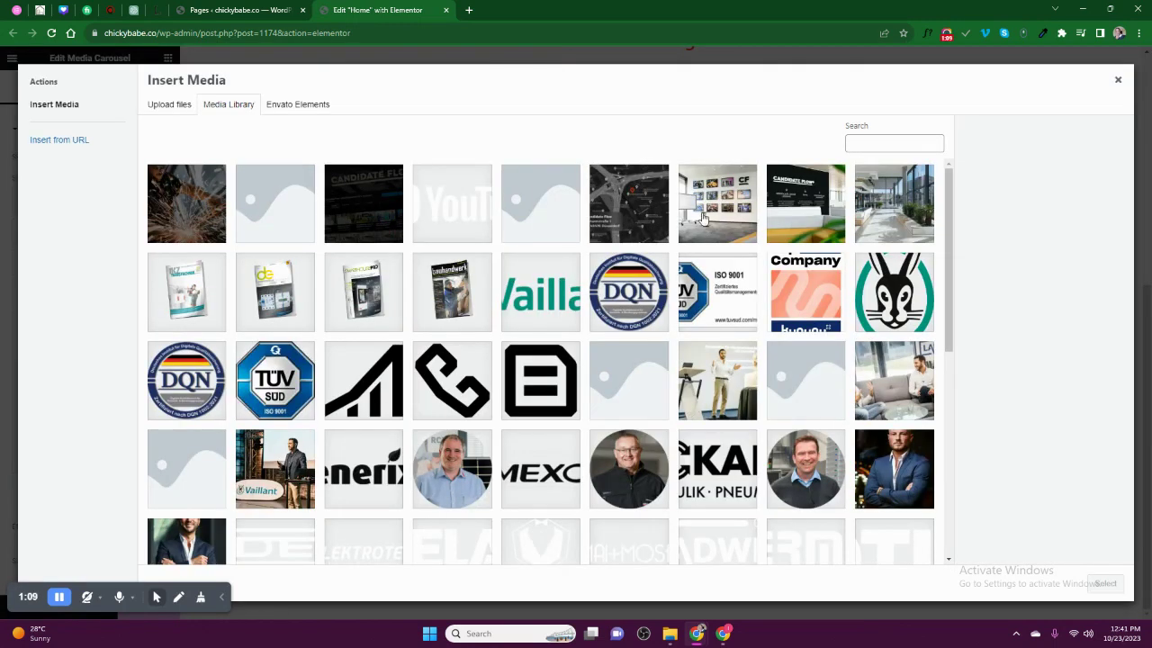
pyautogui.scroll(-1, 779, 296)
pyautogui.click(718, 321)
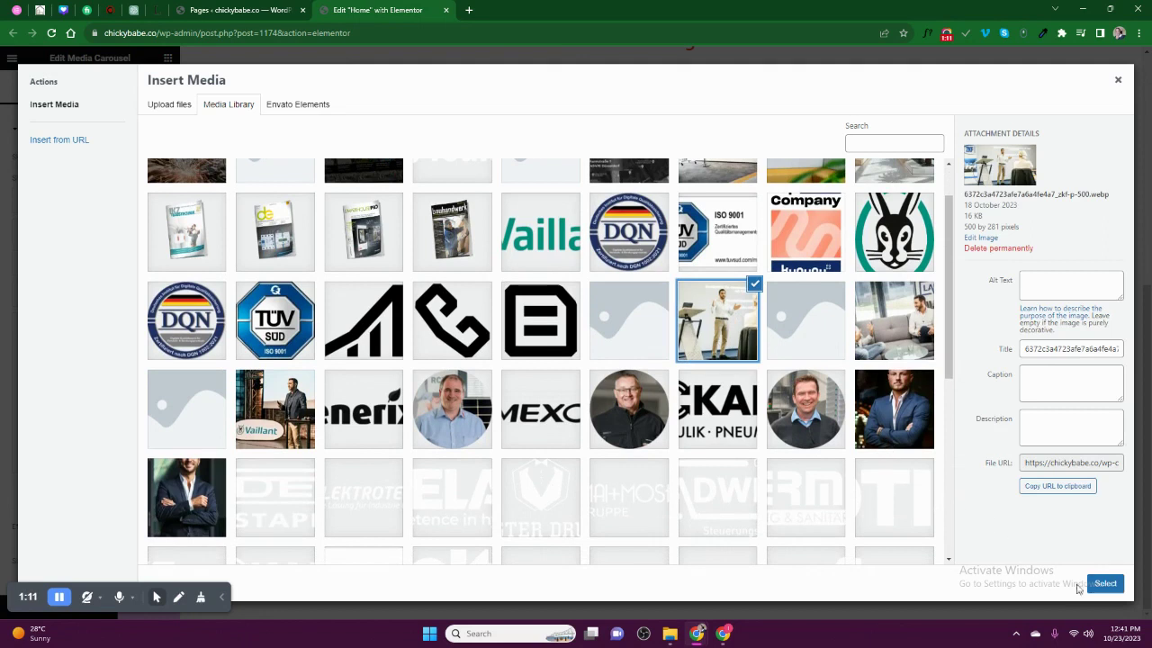
pyautogui.click(1105, 583)
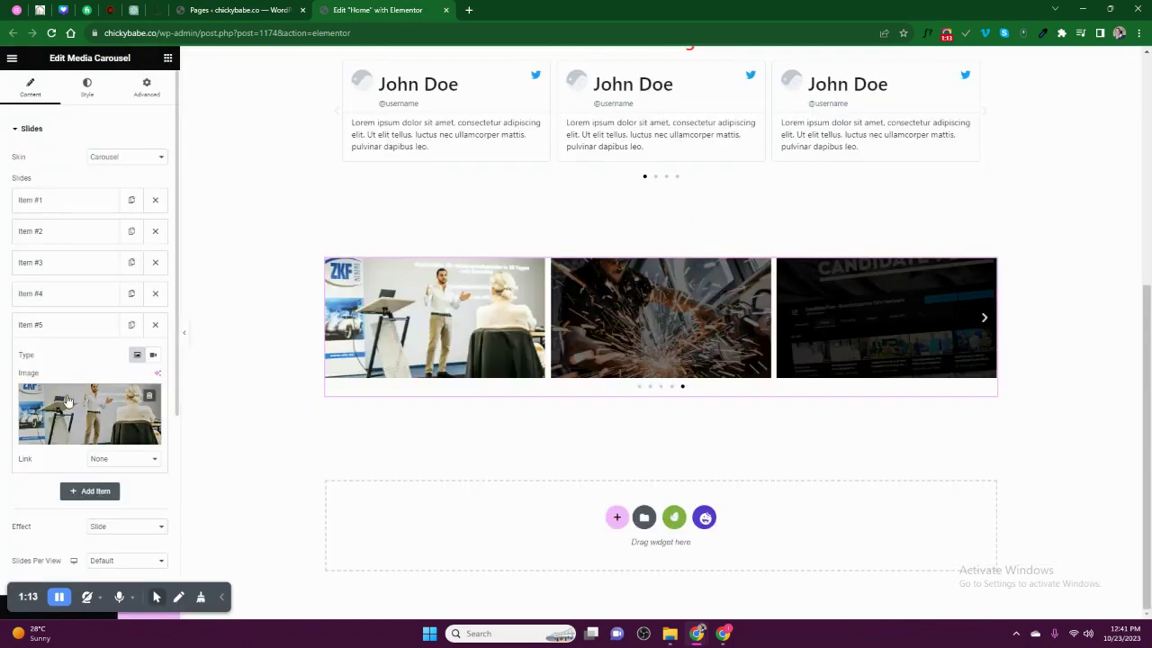
# - Drag the carousel's Height slider to 505 px so the slides become taller
pyautogui.scroll(-1, 13, 306)
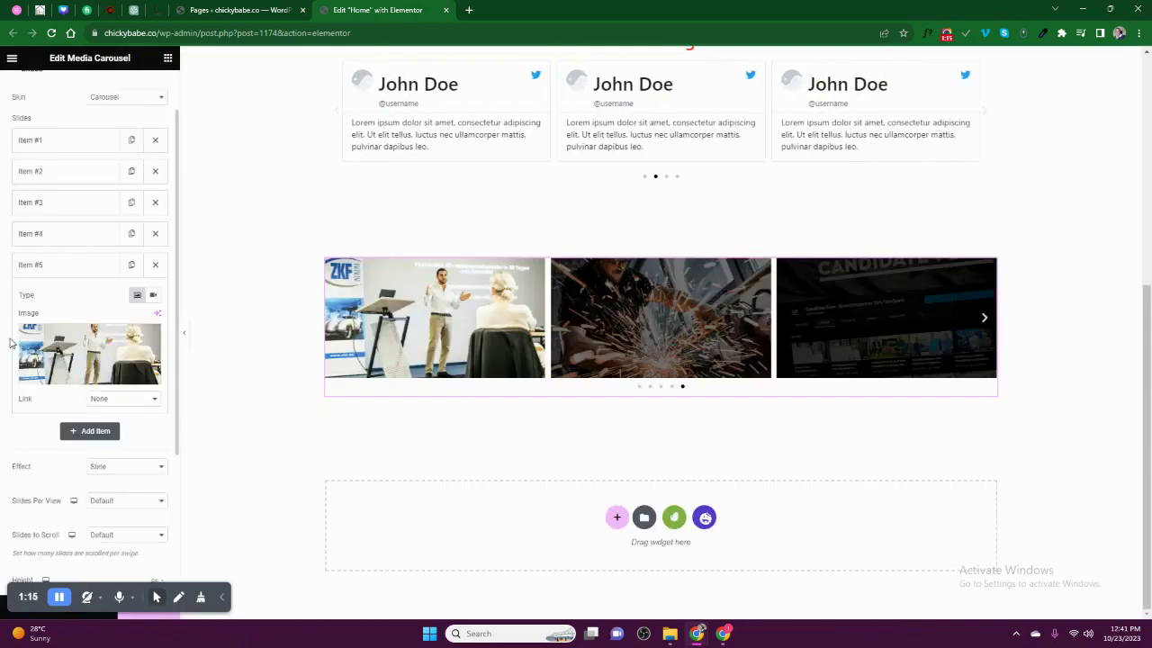
pyautogui.scroll(1, 13, 310)
pyautogui.scroll(-2, 51, 322)
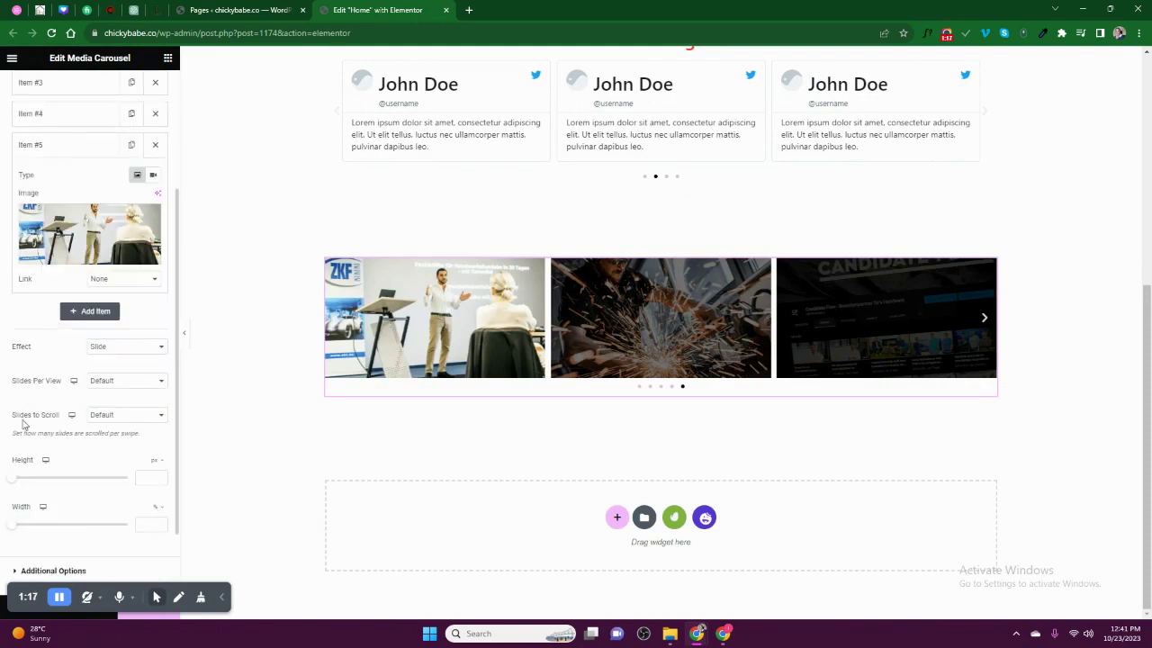
pyautogui.moveTo(10, 479); pyautogui.dragTo(62, 522)
pyautogui.scroll(-1, 106, 387)
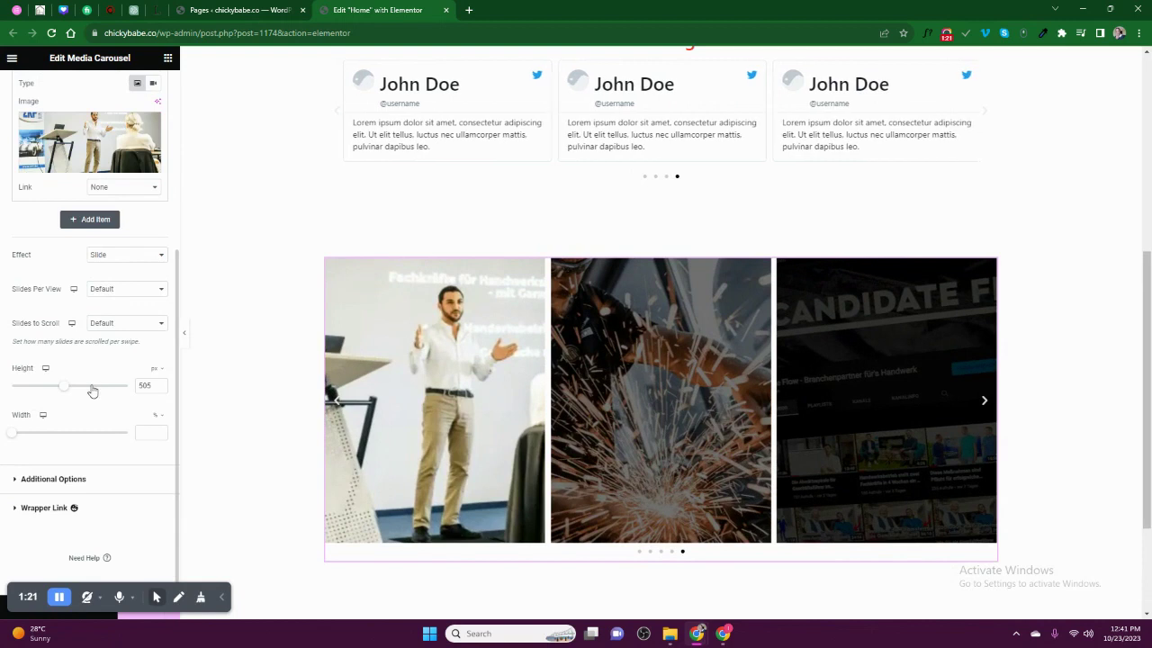
pyautogui.scroll(3, 54, 270)
pyautogui.scroll(-2, 72, 378)
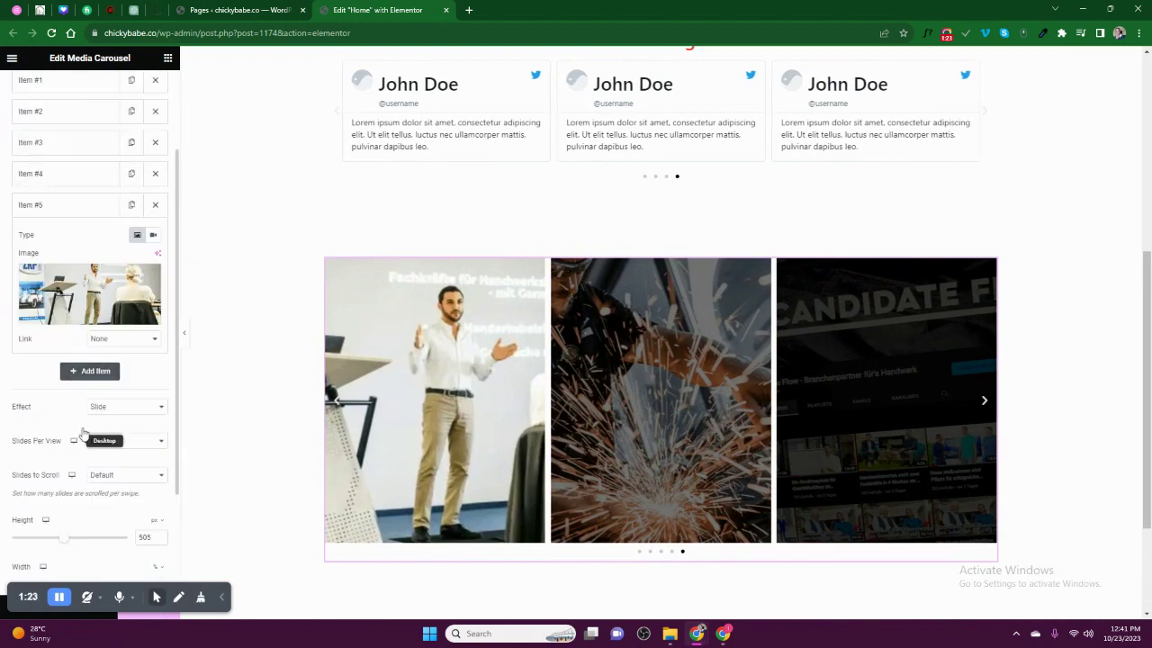
pyautogui.click(97, 339)
# - Set the fifth slide's Link to Media File and check it opens in a lightbox
pyautogui.click(76, 344)
pyautogui.click(108, 338)
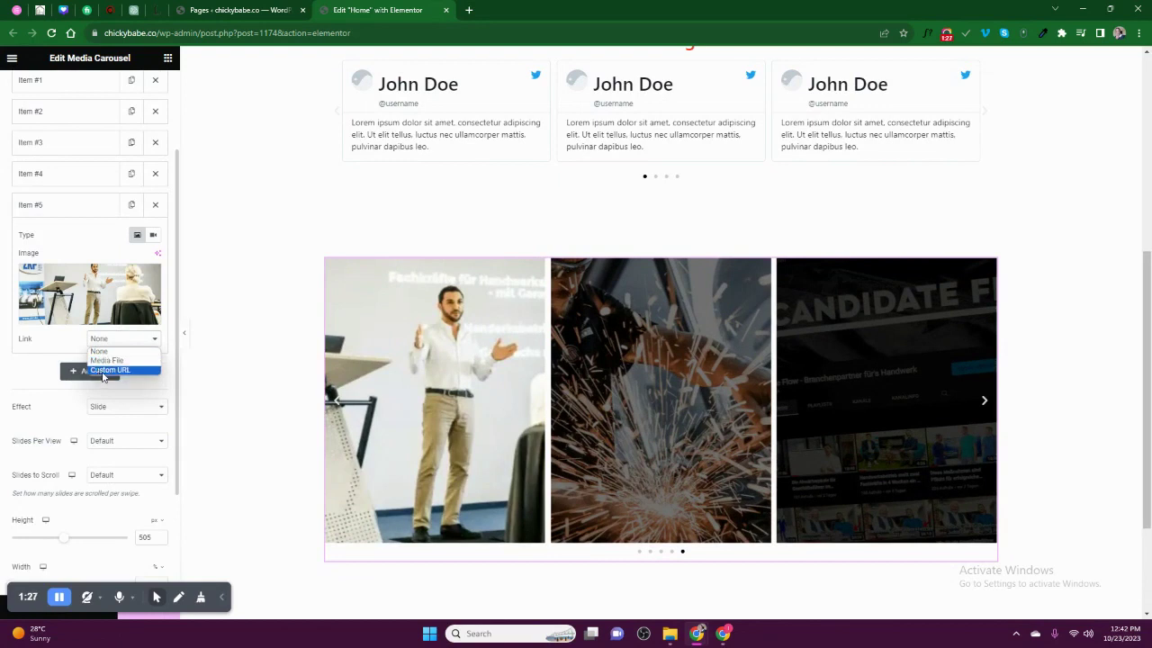
pyautogui.click(104, 370)
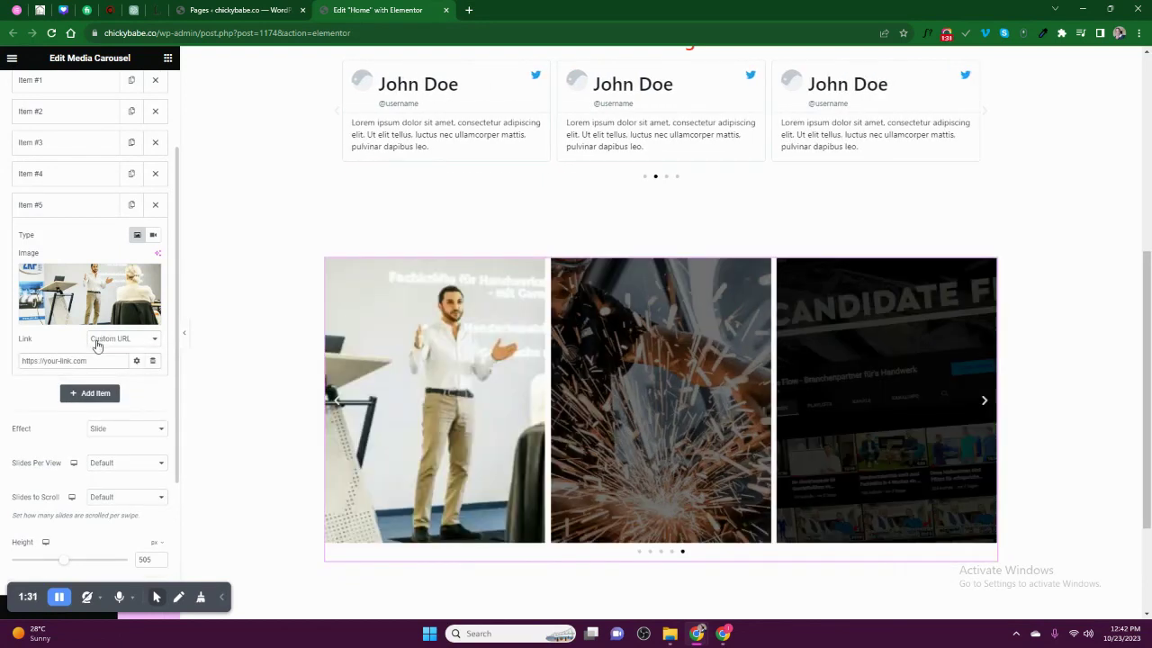
pyautogui.click(97, 342)
pyautogui.click(100, 360)
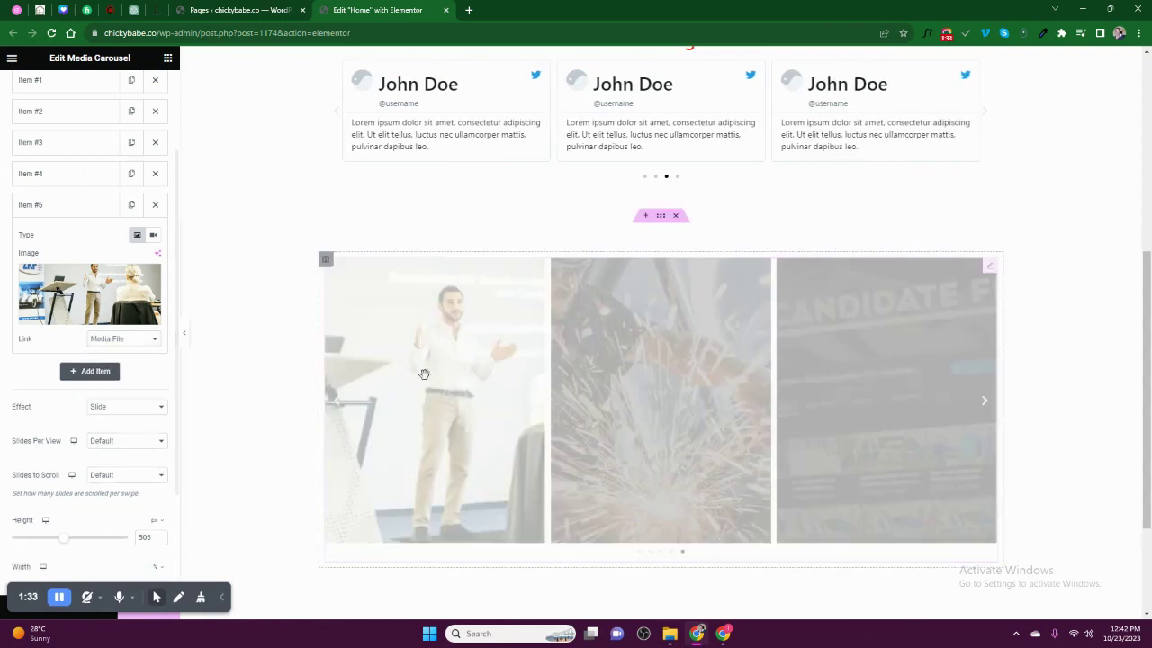
pyautogui.click(429, 372)
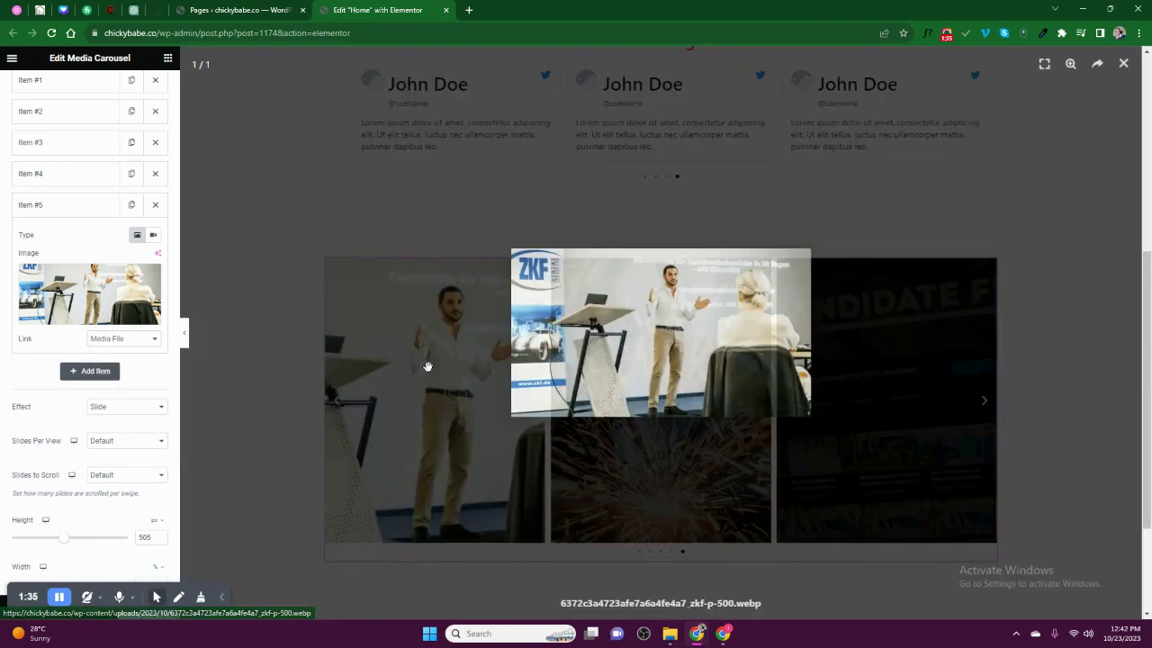
pyautogui.click(446, 252)
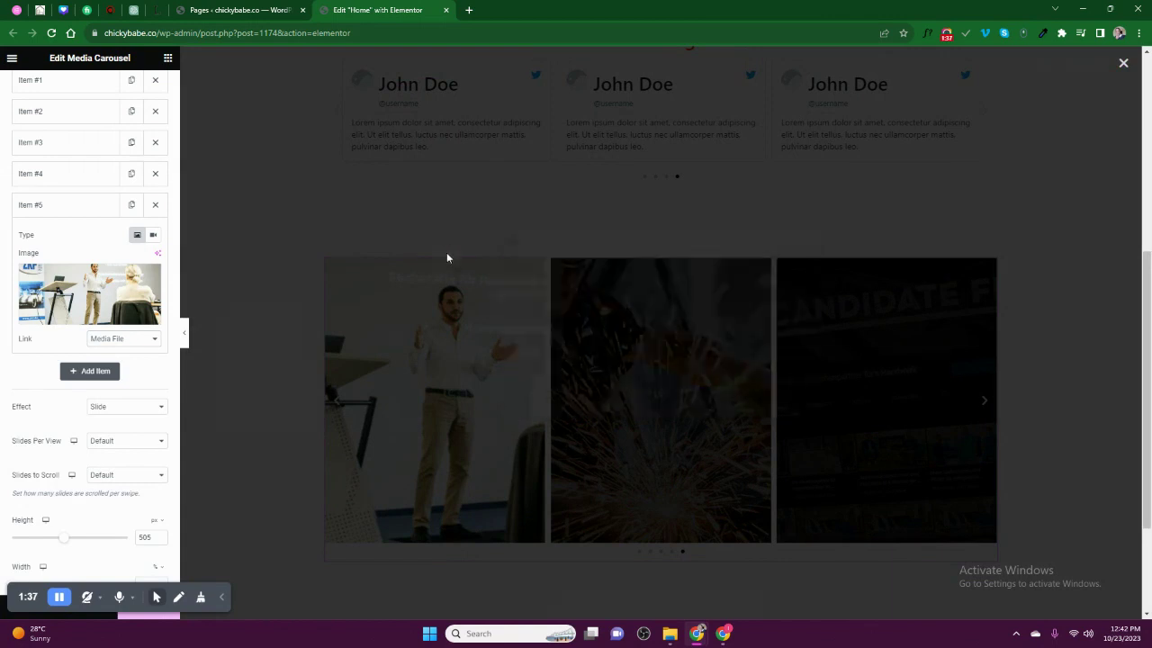
pyautogui.scroll(-2, 106, 474)
pyautogui.scroll(-1, 105, 474)
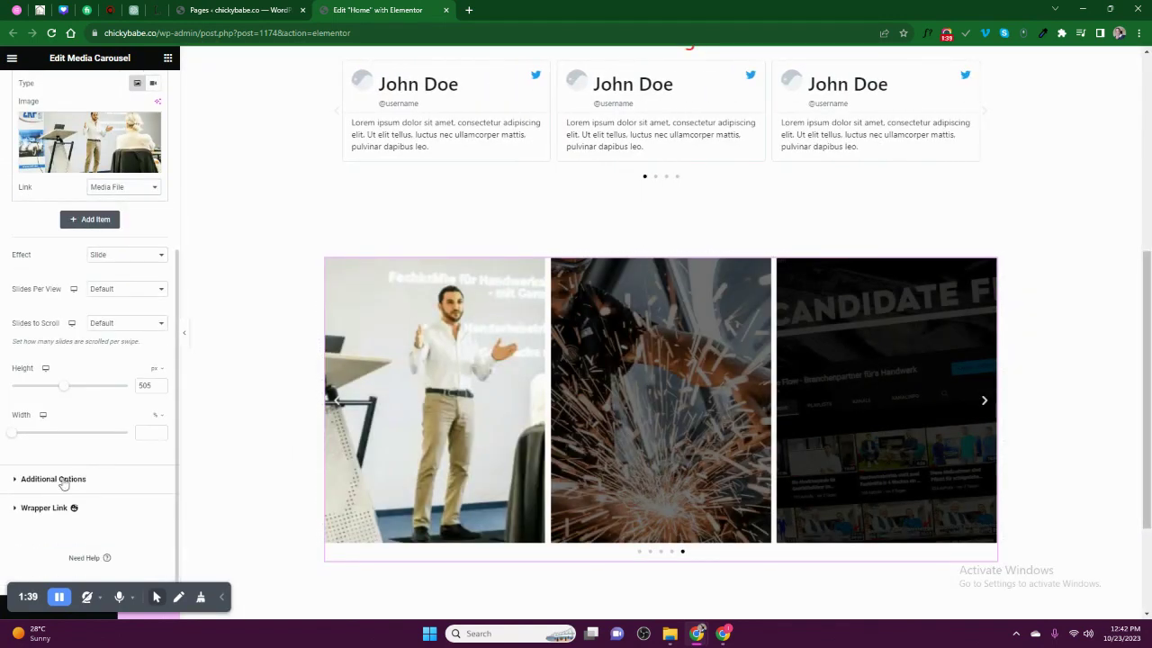
pyautogui.scroll(4, 115, 316)
# - Under Additional Options, set Overlay to Text and the overlay Caption source to Caption
pyautogui.scroll(-4, 115, 321)
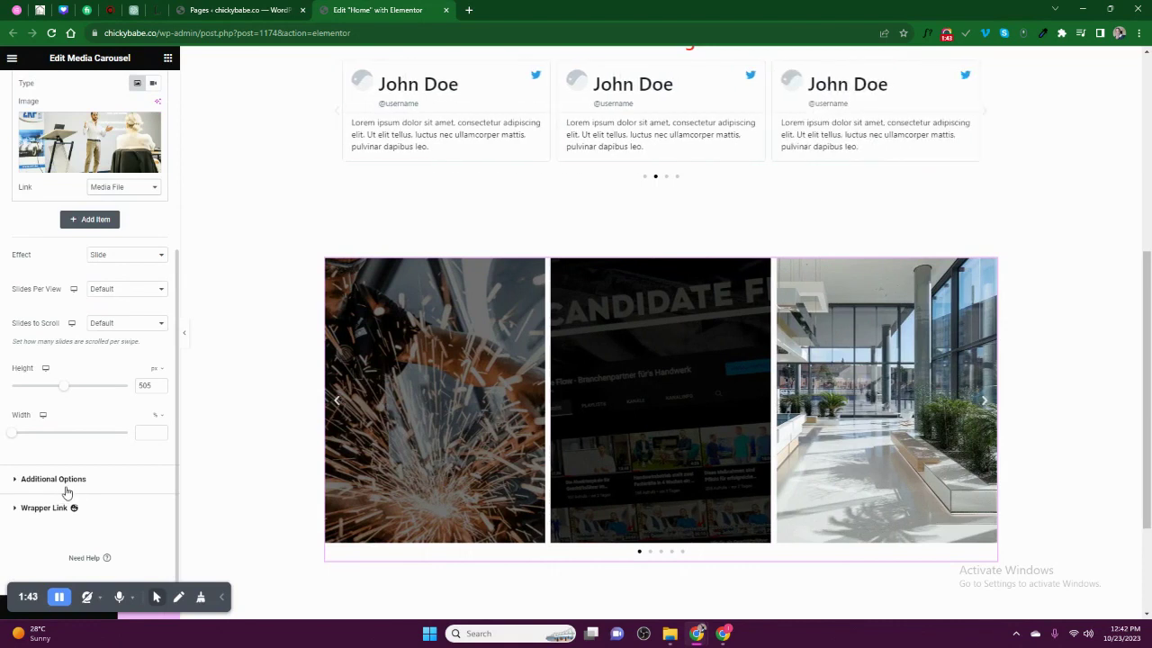
pyautogui.click(38, 480)
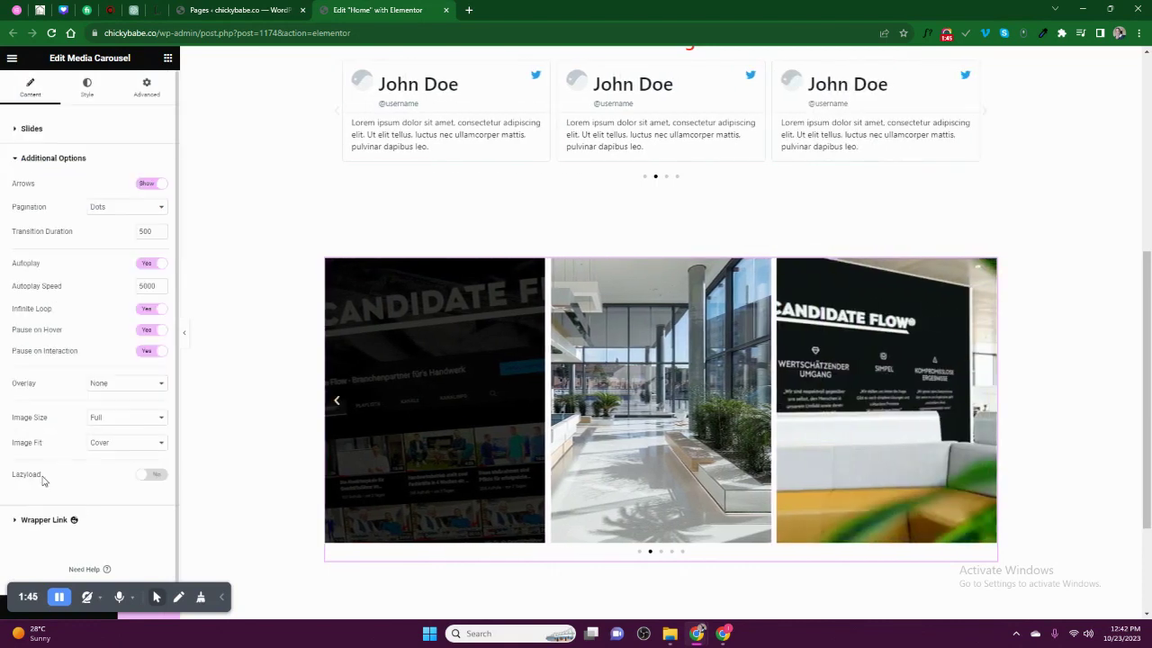
pyautogui.scroll(-1, 89, 304)
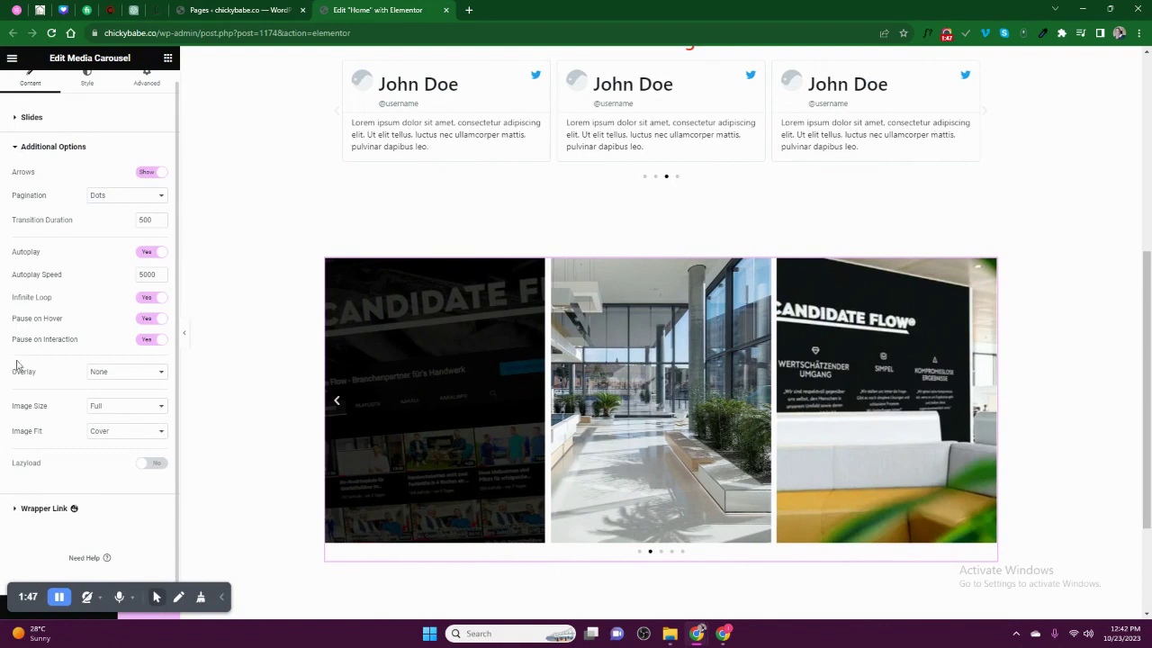
pyautogui.moveTo(9, 378); pyautogui.dragTo(40, 376)
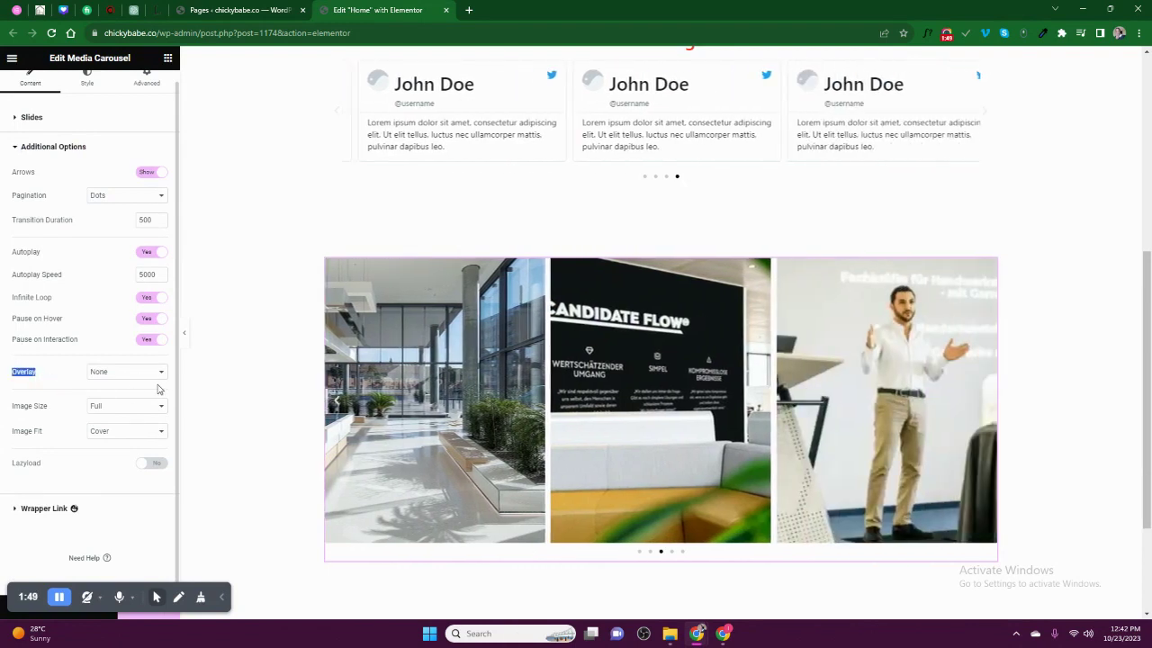
pyautogui.click(127, 382)
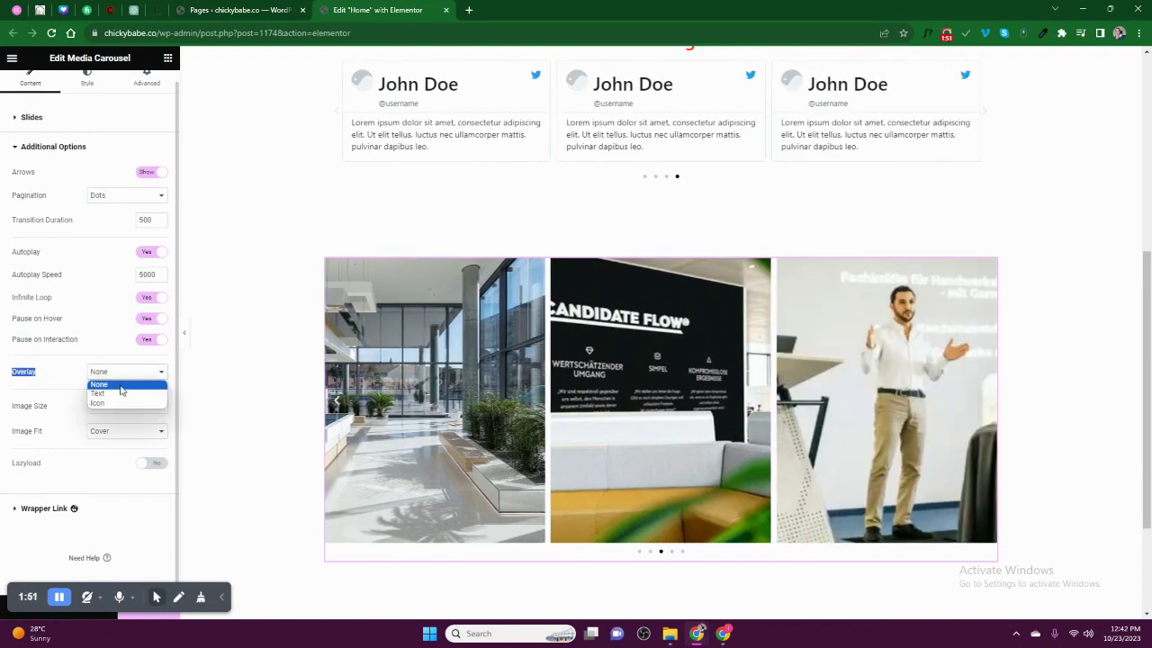
pyautogui.click(120, 393)
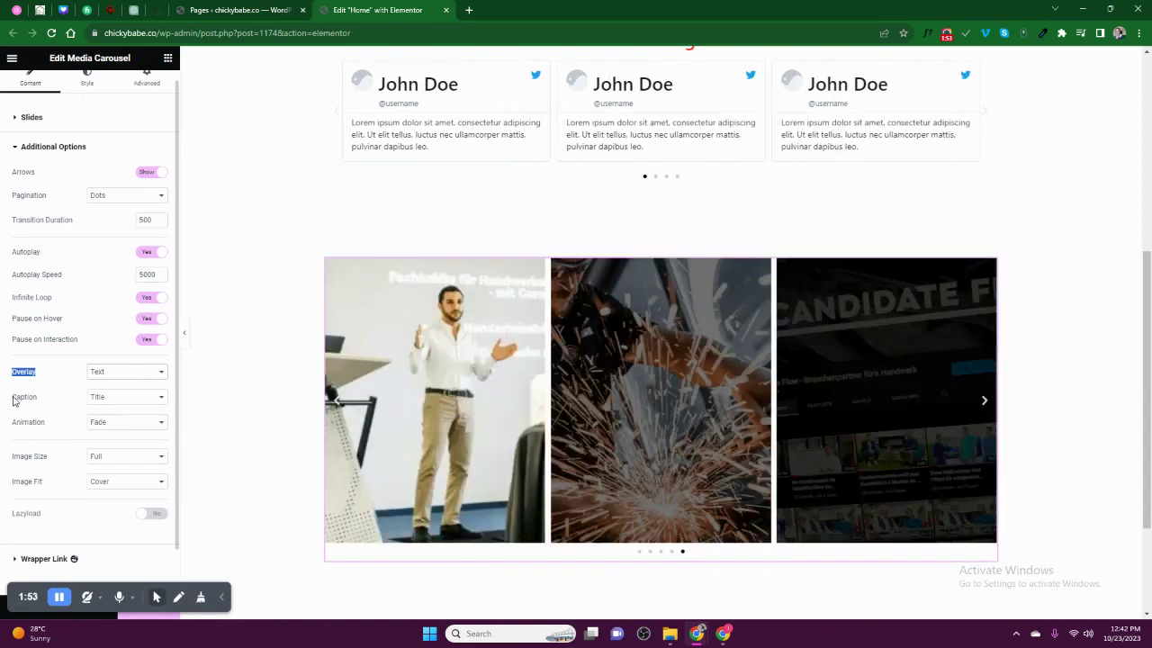
pyautogui.click(104, 402)
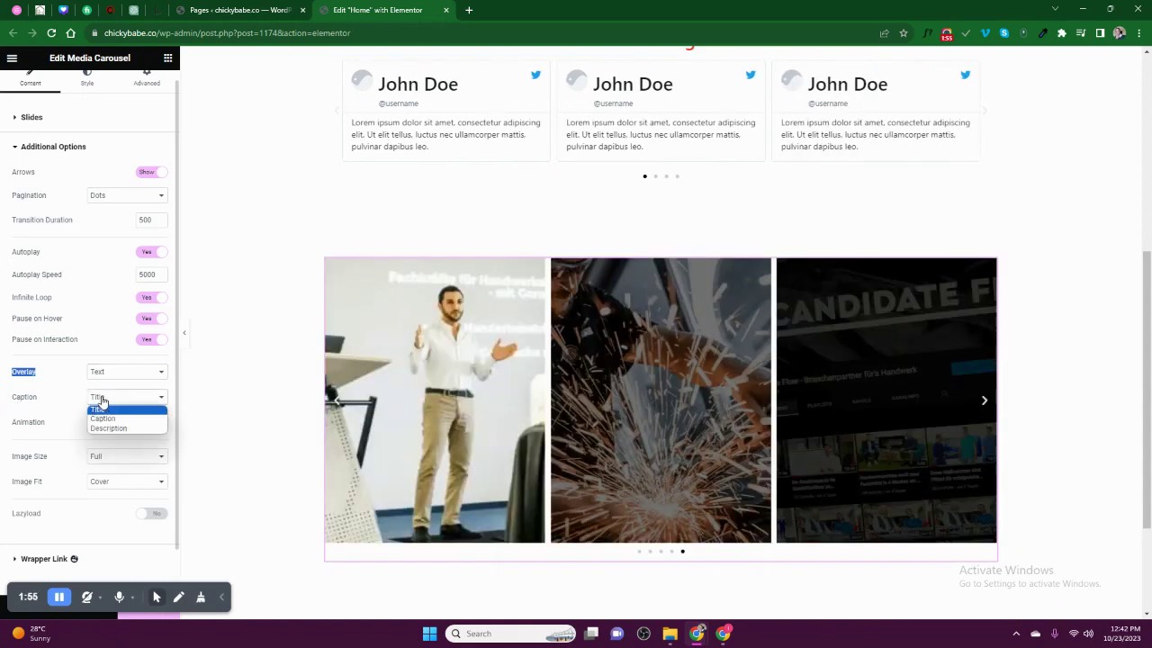
pyautogui.click(100, 399)
pyautogui.click(104, 399)
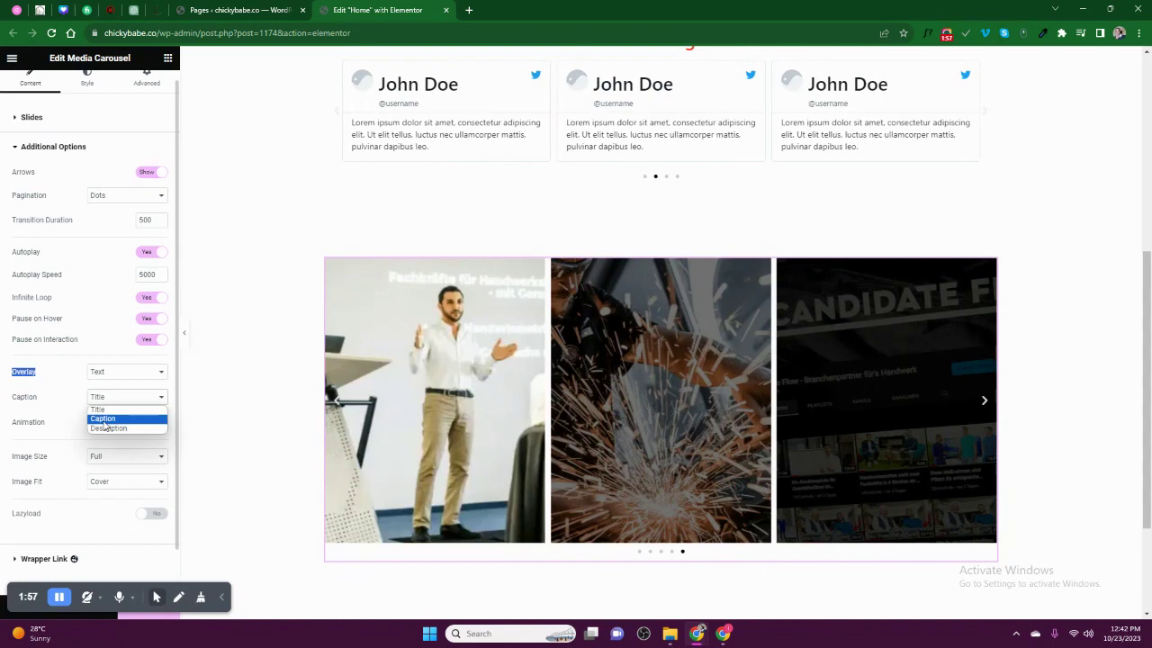
pyautogui.click(104, 419)
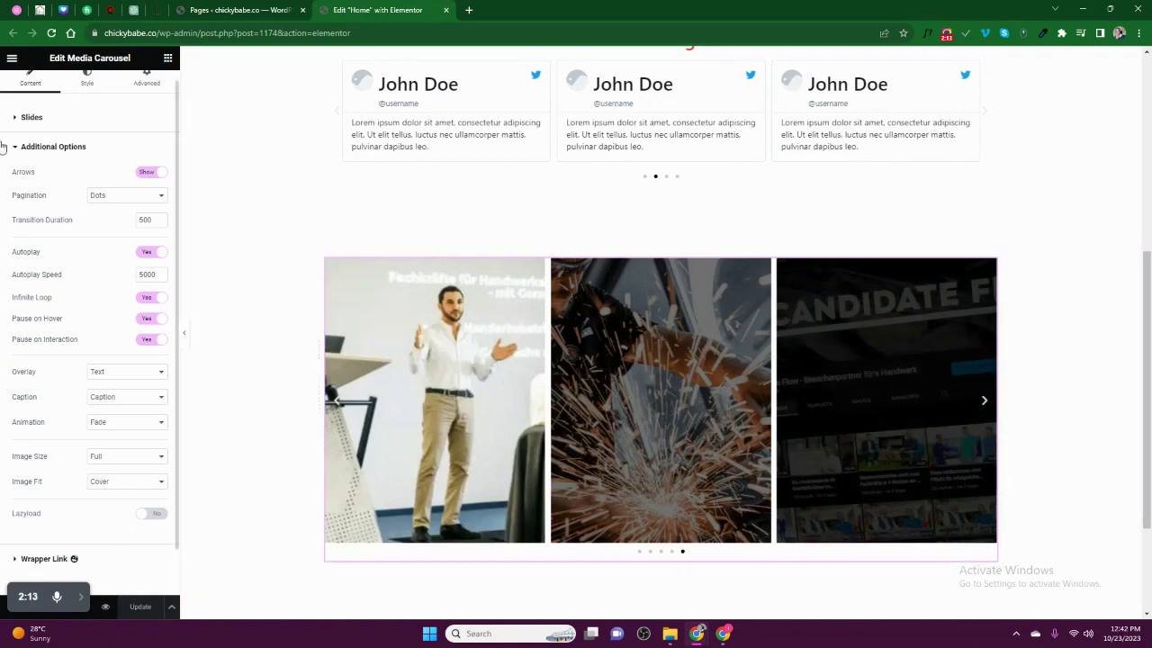
# - Change the first slide image's caption from 01 to 'caption one' and reinsert the image
pyautogui.scroll(1, 34, 126)
pyautogui.click(34, 128)
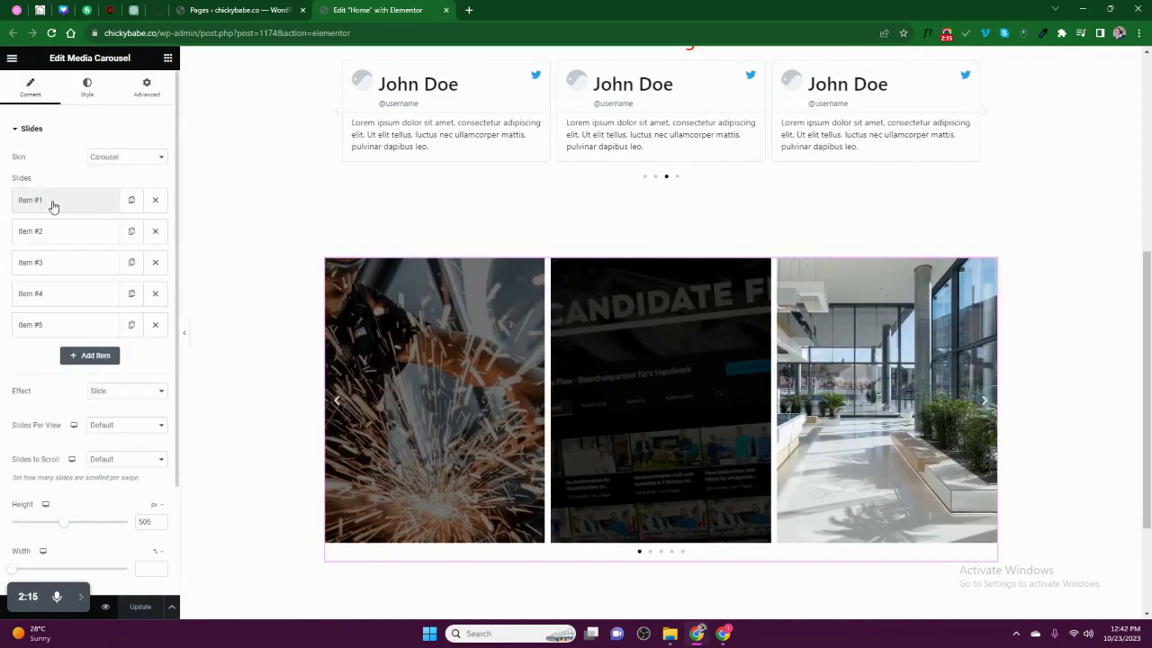
pyautogui.click(53, 207)
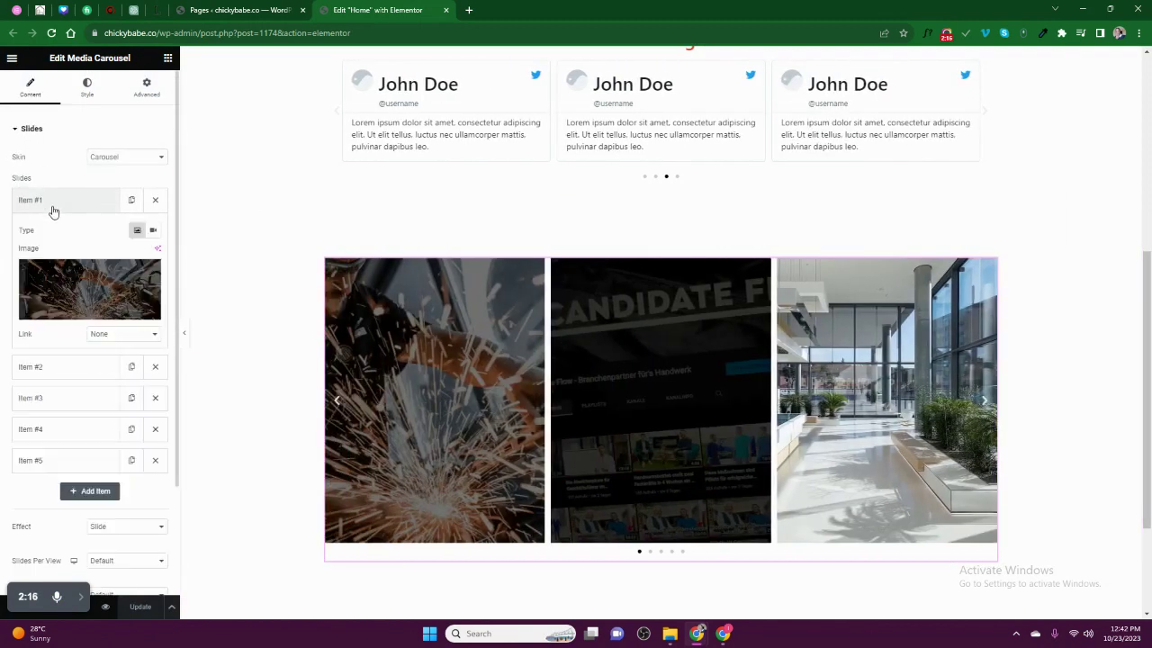
pyautogui.click(90, 288)
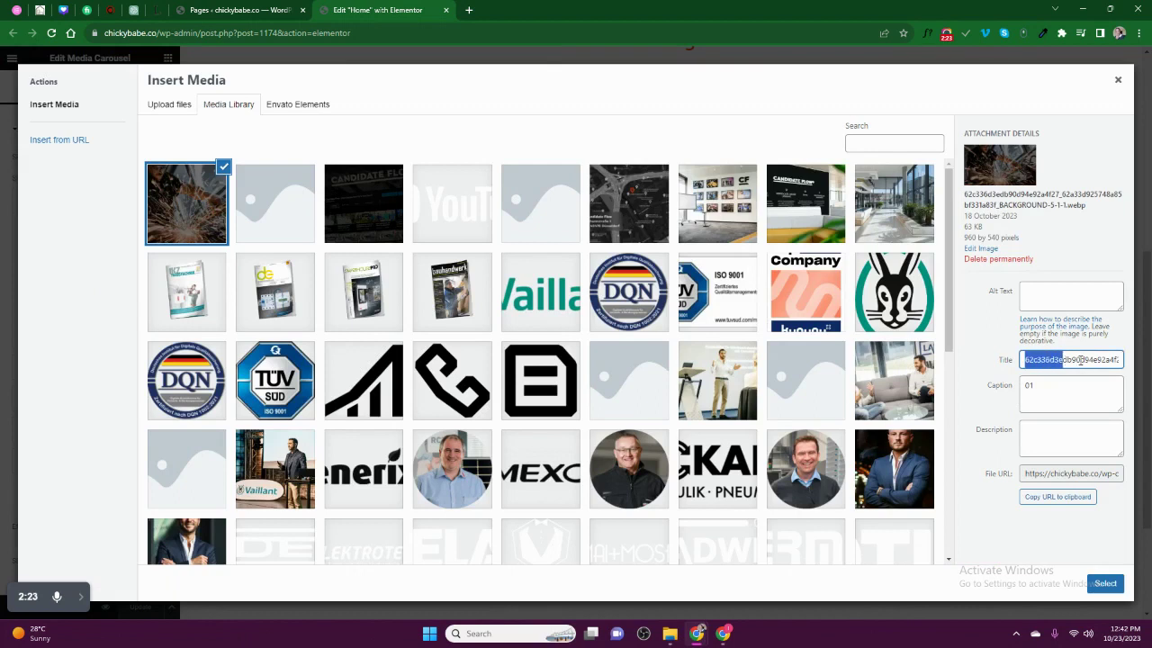
pyautogui.moveTo(1080, 360); pyautogui.dragTo(1137, 370)
pyautogui.moveTo(968, 435); pyautogui.dragTo(1012, 435)
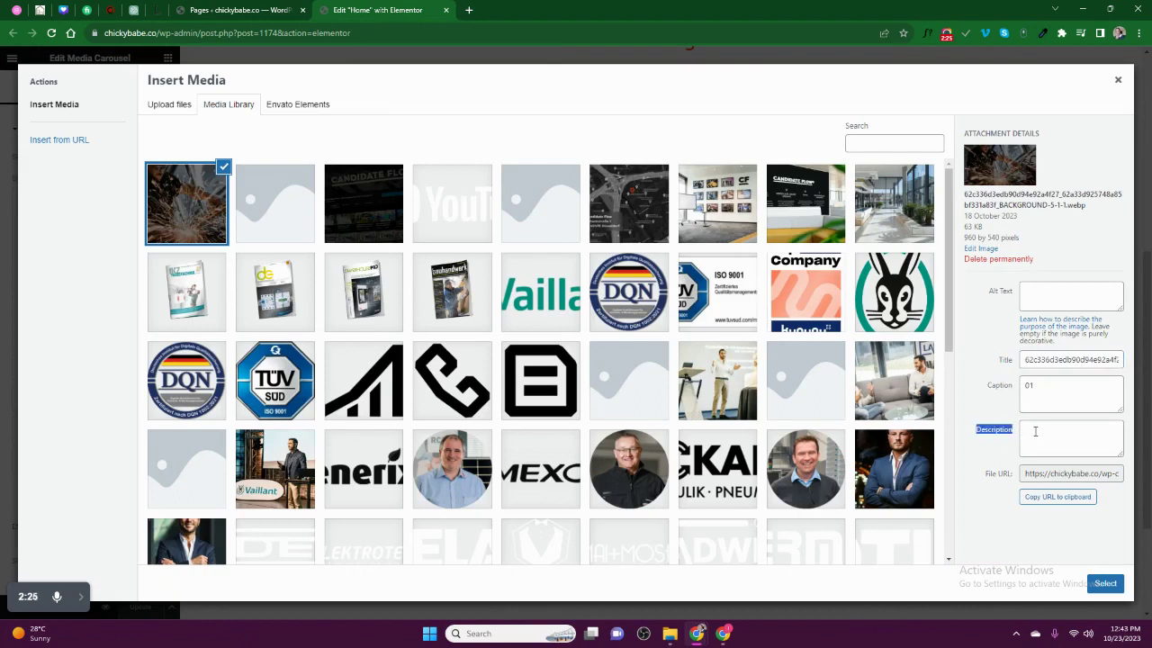
pyautogui.doubleClick(1032, 386)
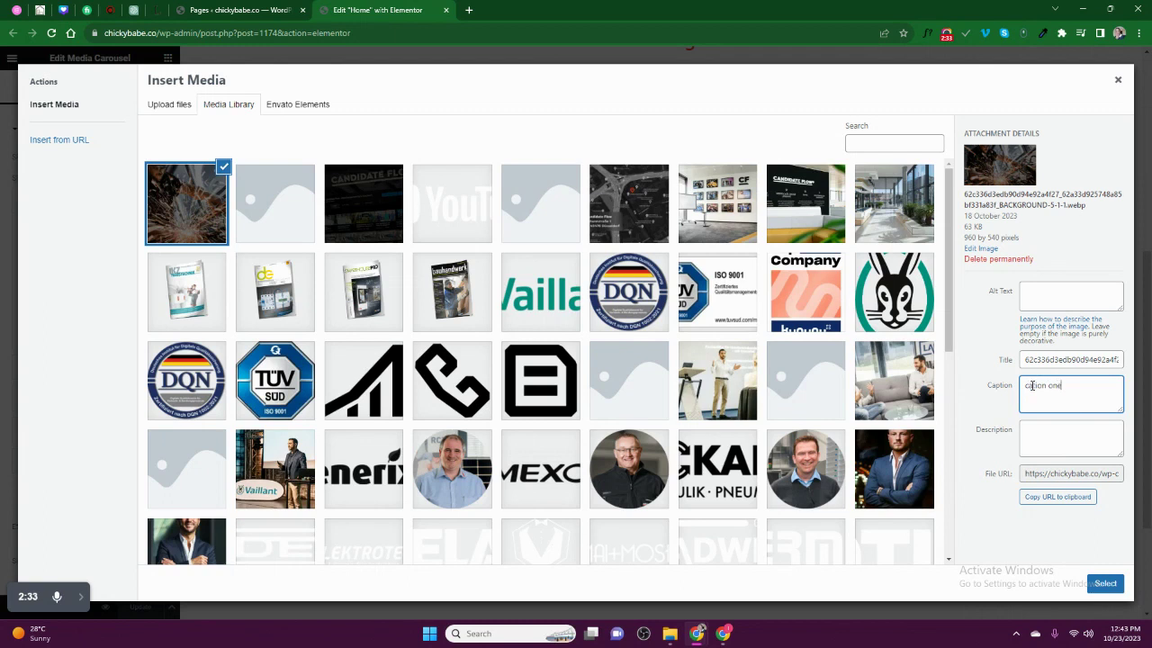
pyautogui.click(1110, 584)
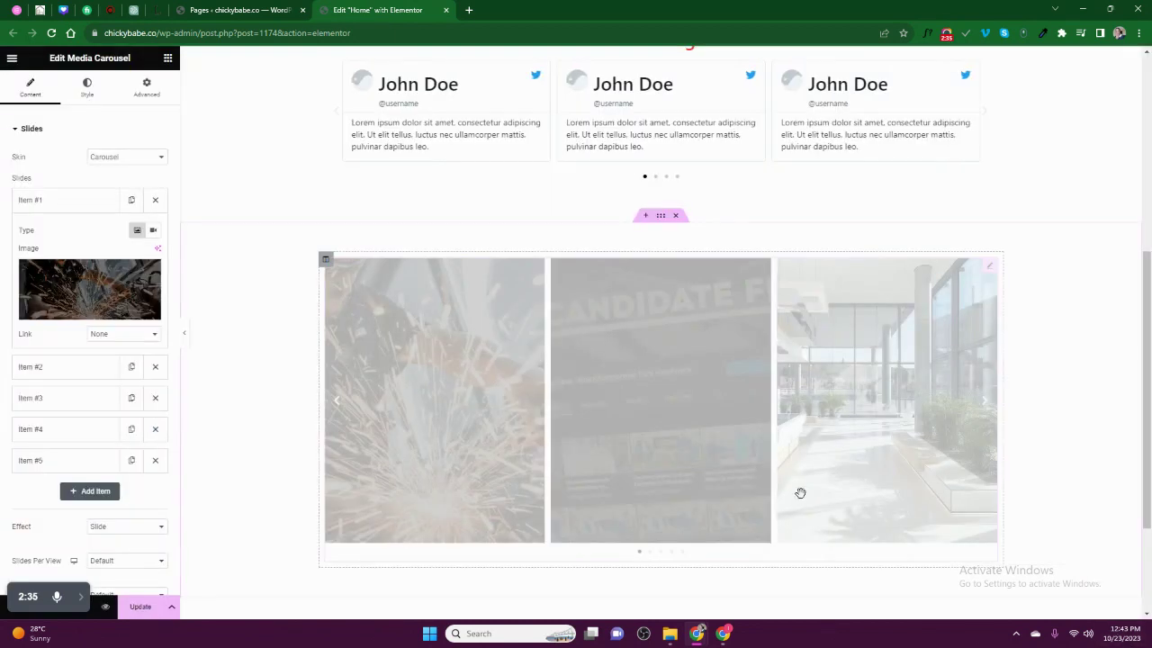
# - Caption the second slide's image 'caption two' in the media library
pyautogui.click(49, 369)
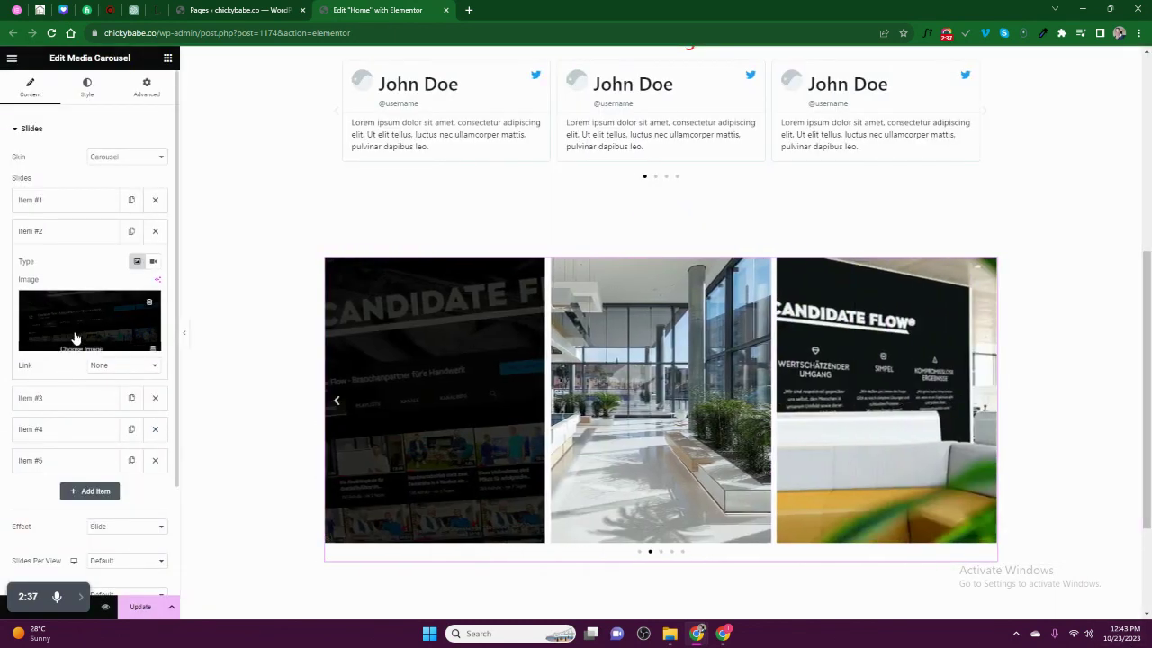
pyautogui.click(108, 321)
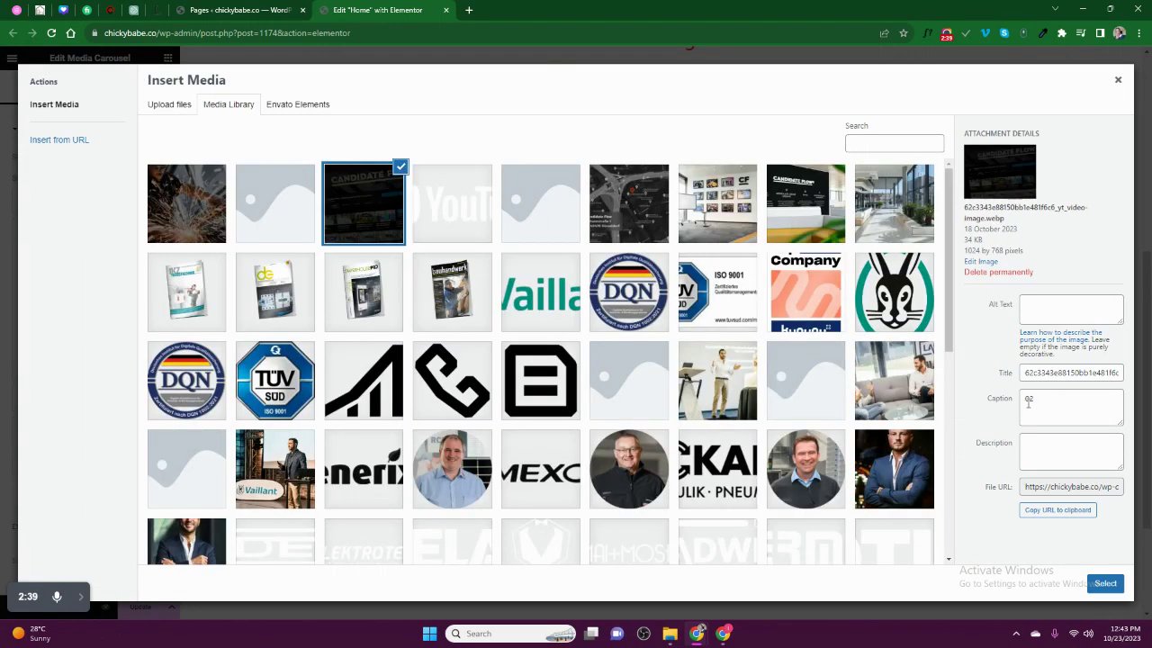
pyautogui.click(1028, 397)
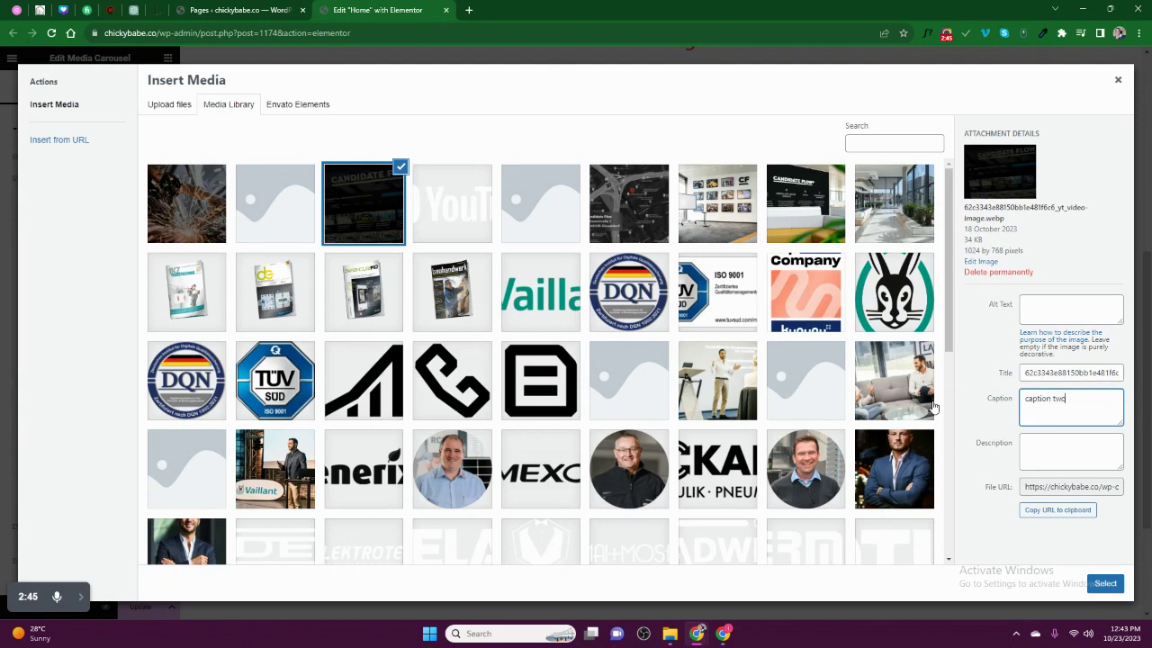
pyautogui.click(1113, 585)
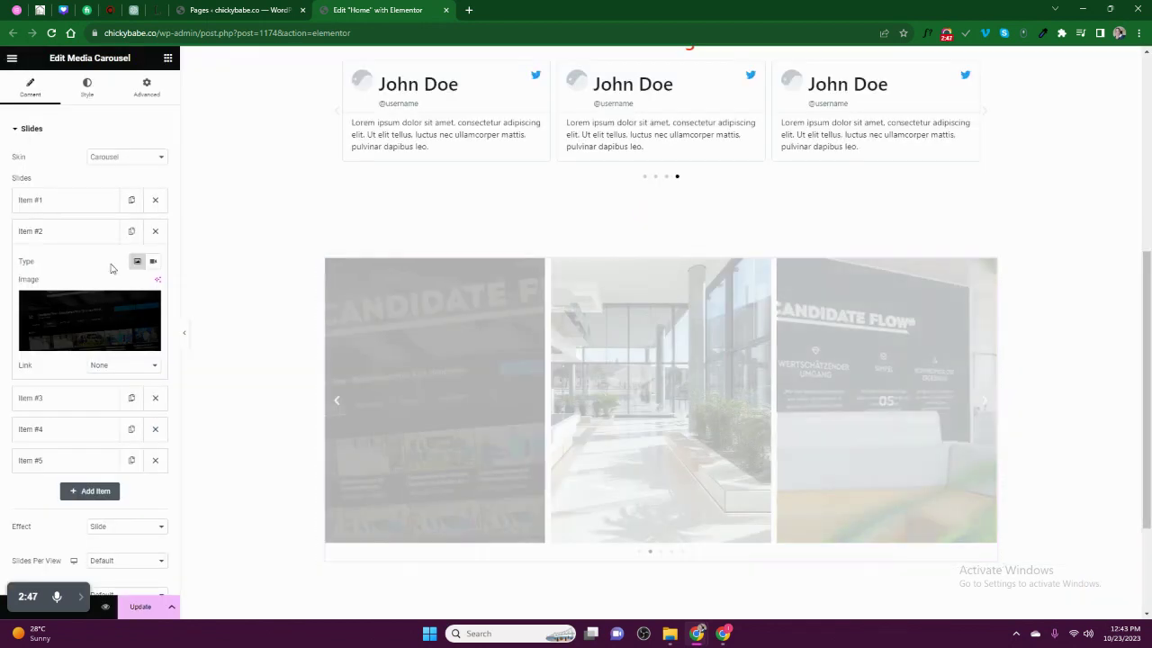
# - Caption the third slide's image 'Caption three', replacing 06
pyautogui.click(69, 400)
pyautogui.click(81, 351)
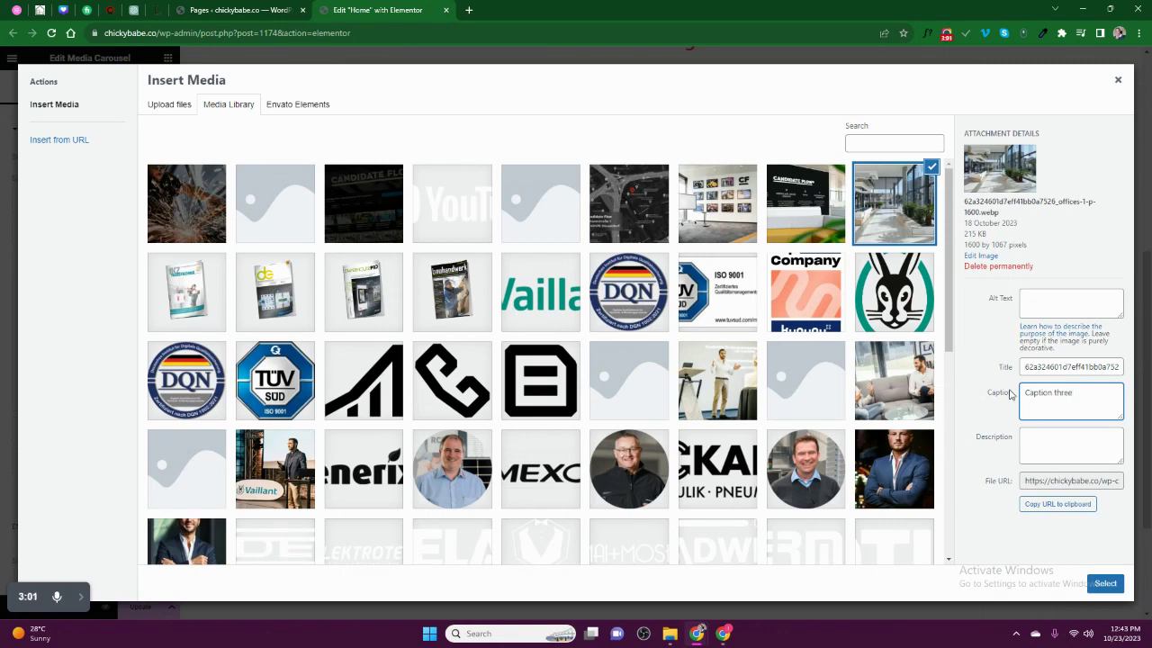
pyautogui.click(1107, 585)
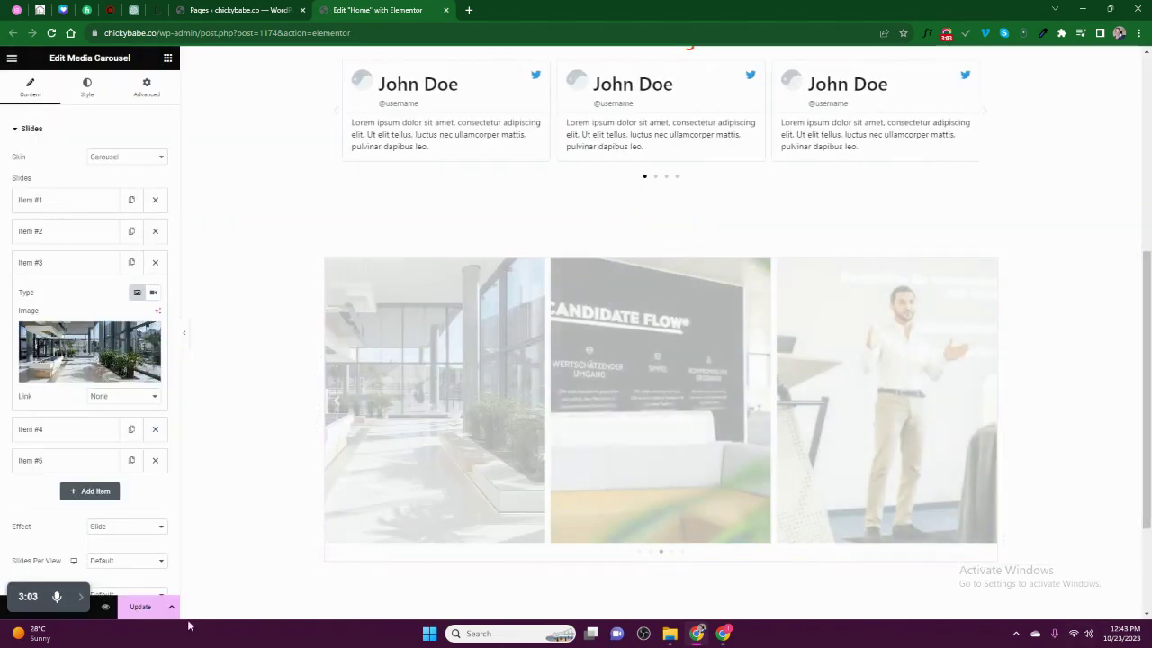
# - Save the page with Update and advance the carousel to preview the caption overlays
pyautogui.click(149, 609)
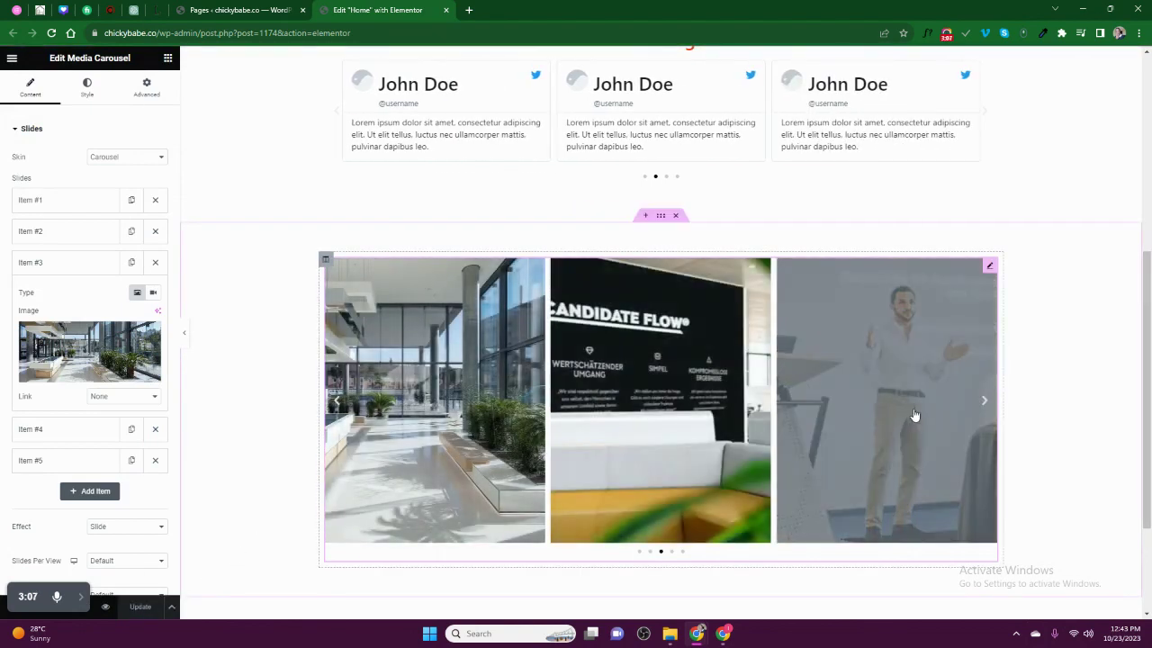
pyautogui.click(981, 401)
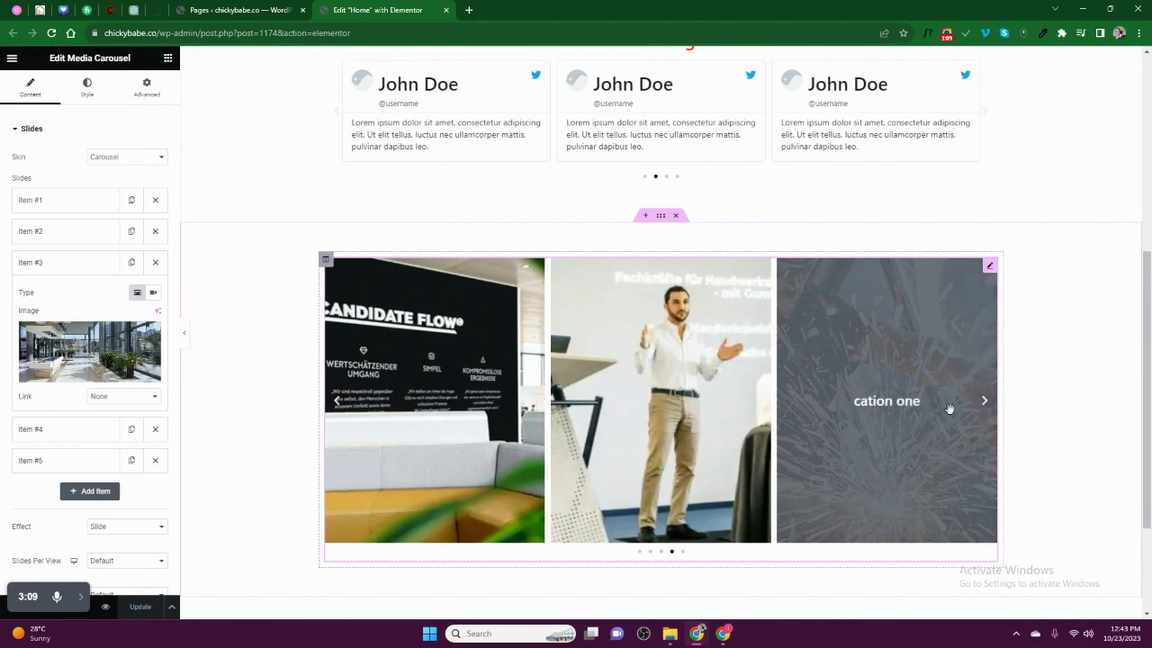
pyautogui.click(985, 401)
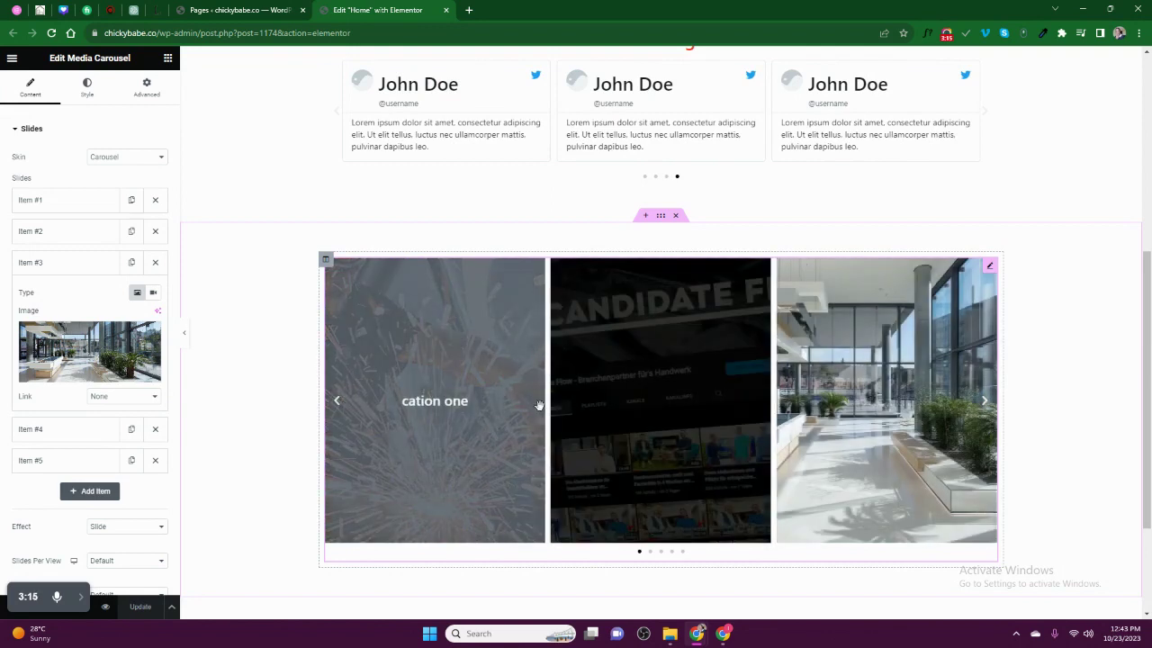
# - Set the carousel's Overlay background colour in the Style settings to red #E23030C9
pyautogui.click(87, 86)
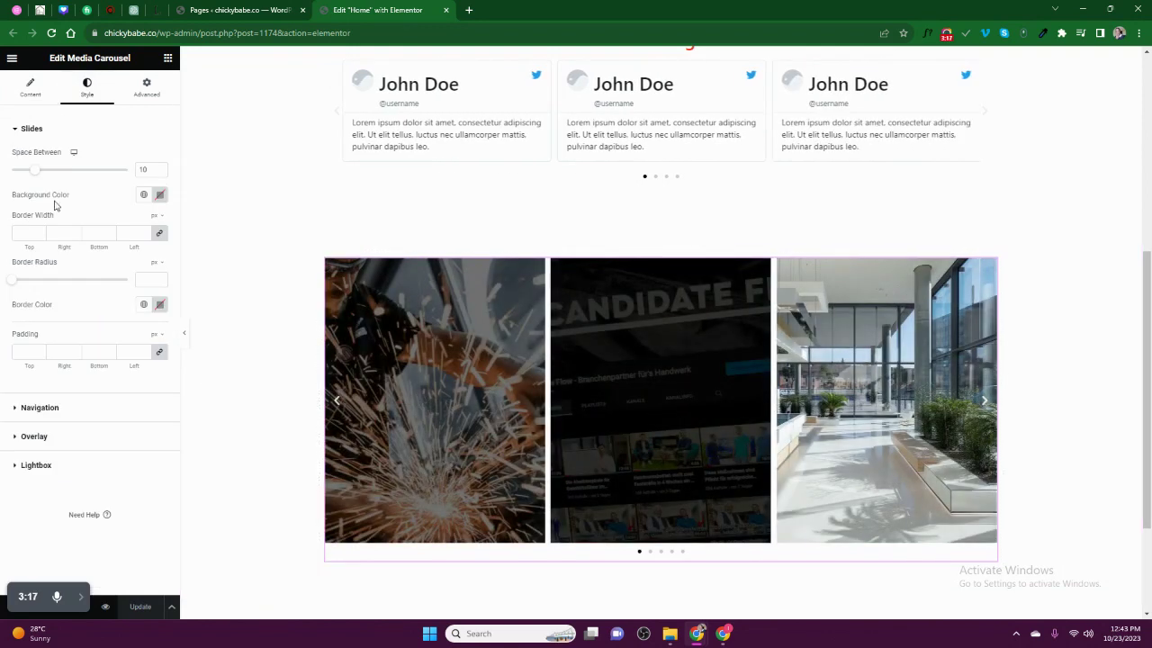
pyautogui.click(36, 435)
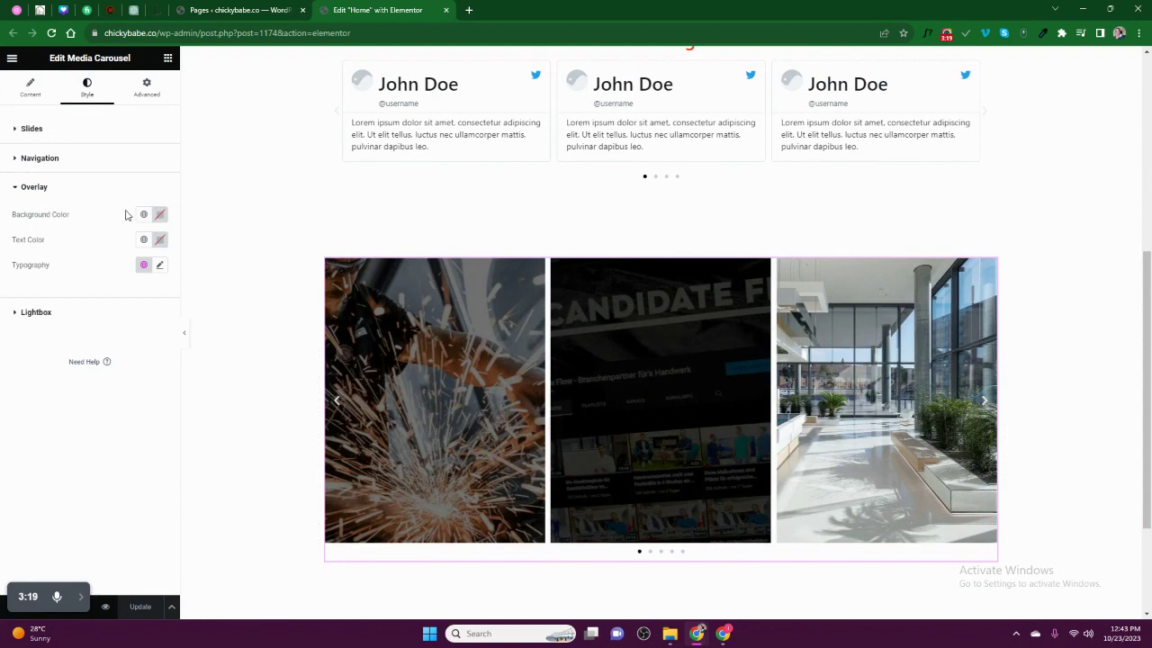
pyautogui.click(159, 214)
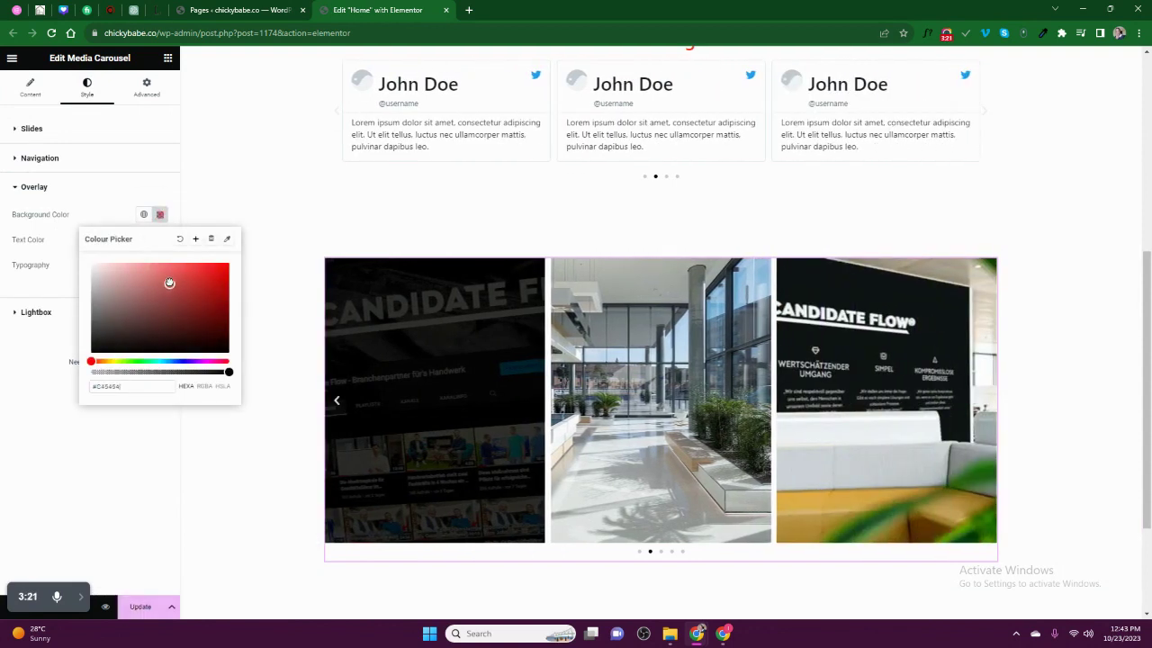
pyautogui.moveTo(192, 274); pyautogui.dragTo(199, 273)
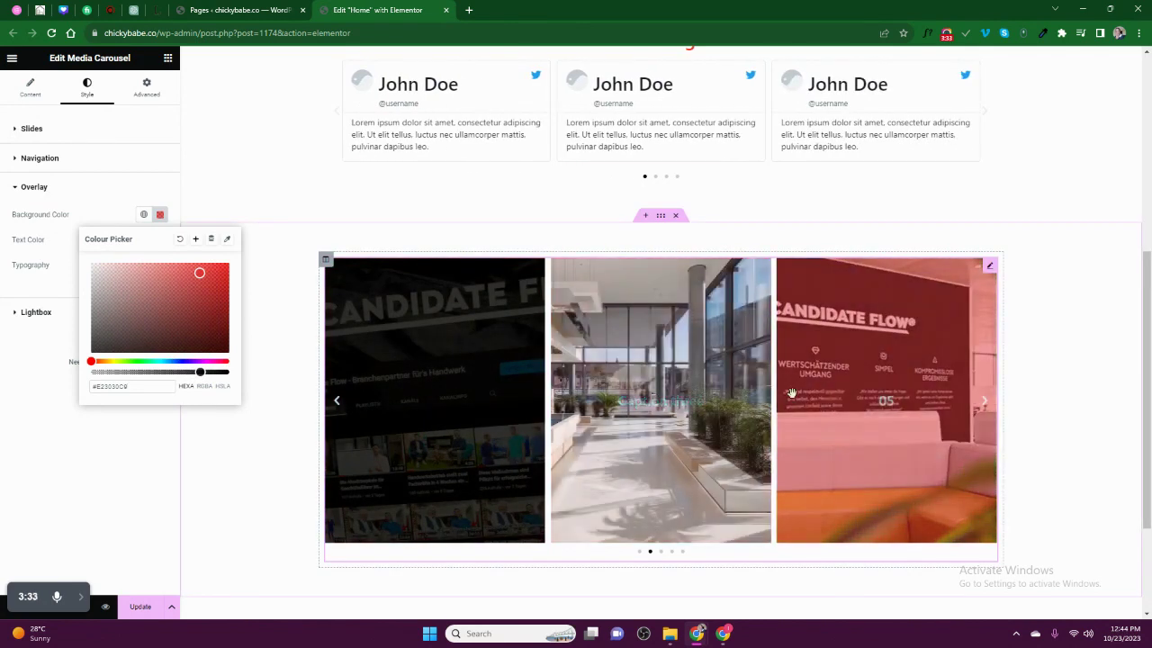
pyautogui.scroll(1, 419, 368)
pyautogui.scroll(-1, 617, 411)
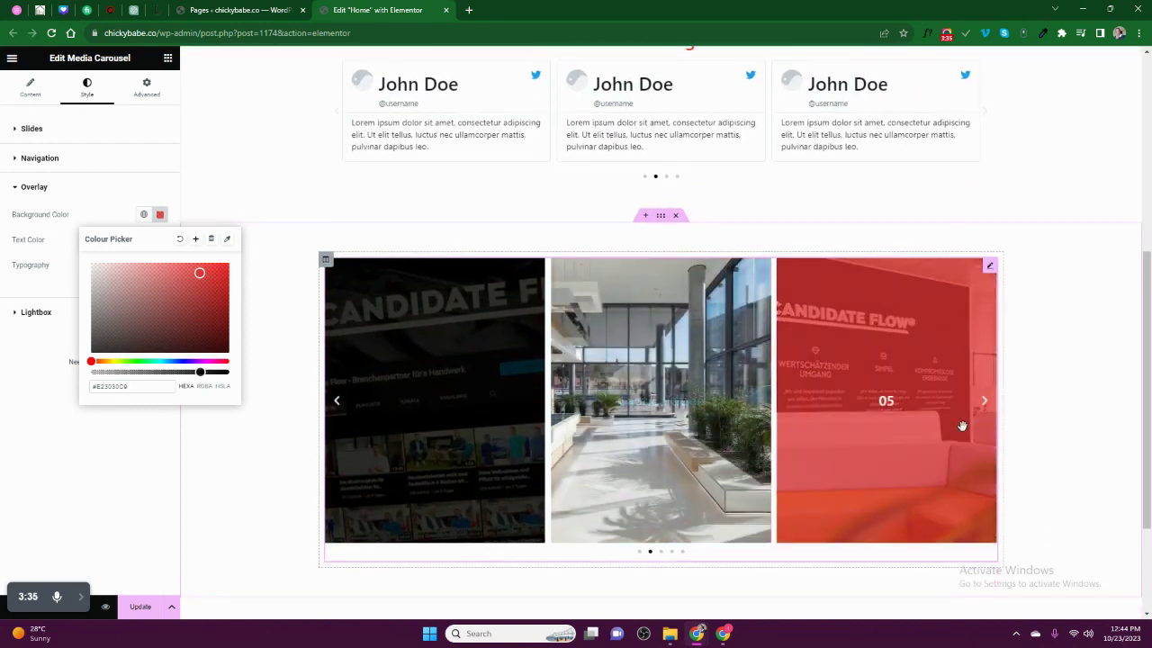
pyautogui.scroll(-2, 426, 447)
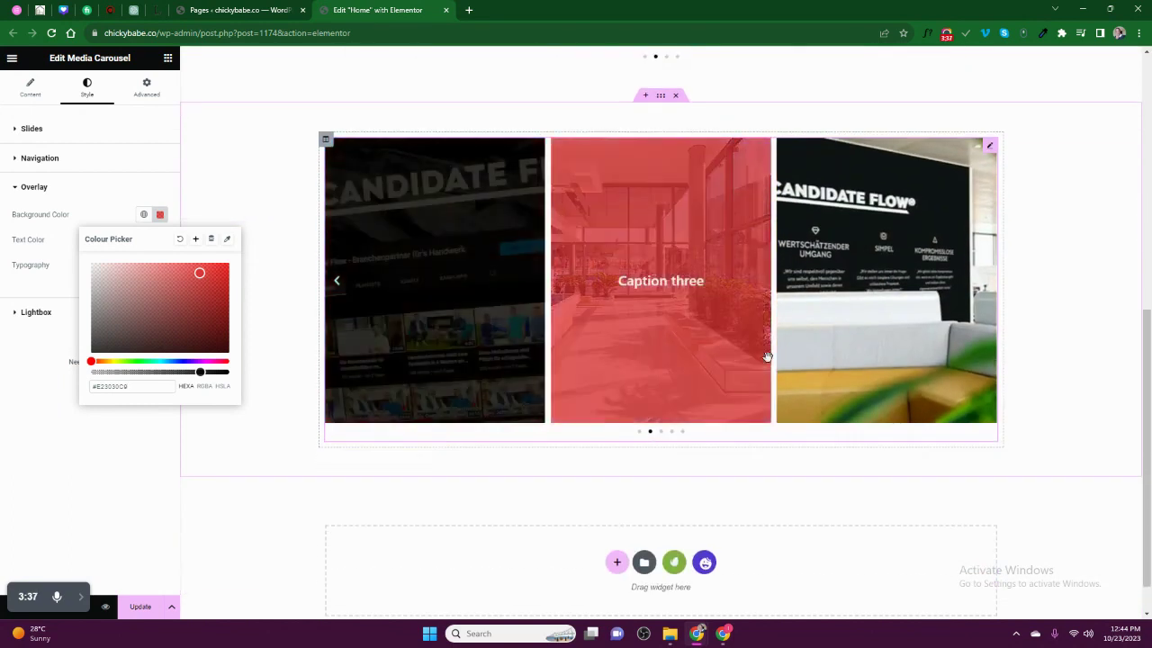
pyautogui.scroll(1, 1039, 296)
pyautogui.scroll(-1, 630, 320)
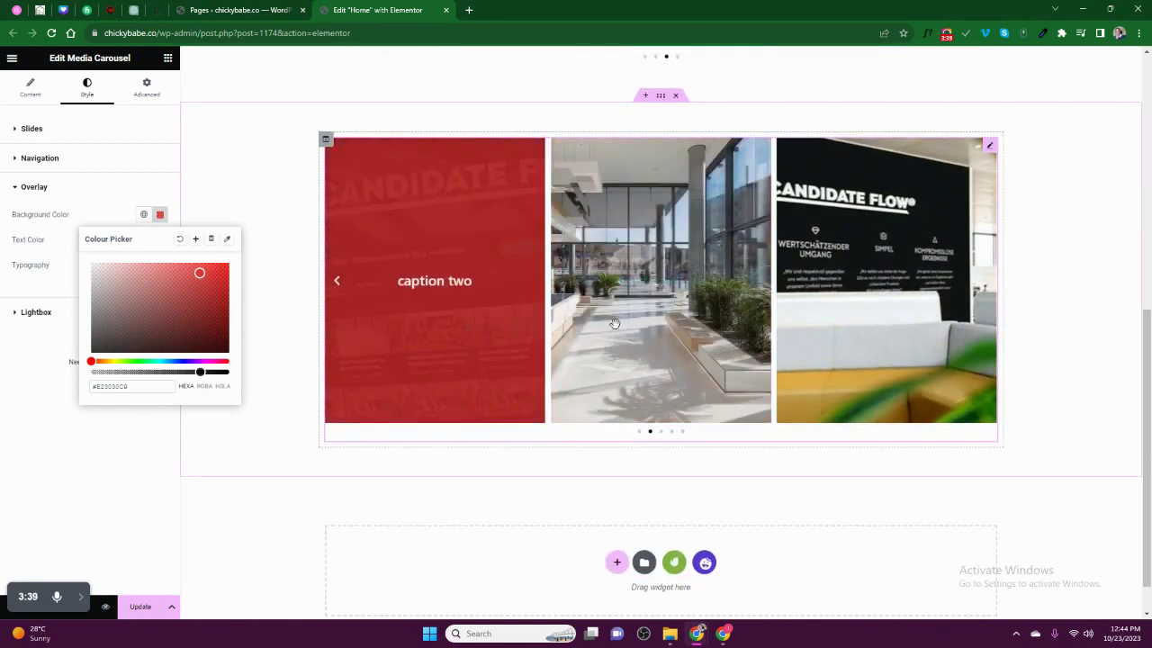
pyautogui.scroll(2, 613, 322)
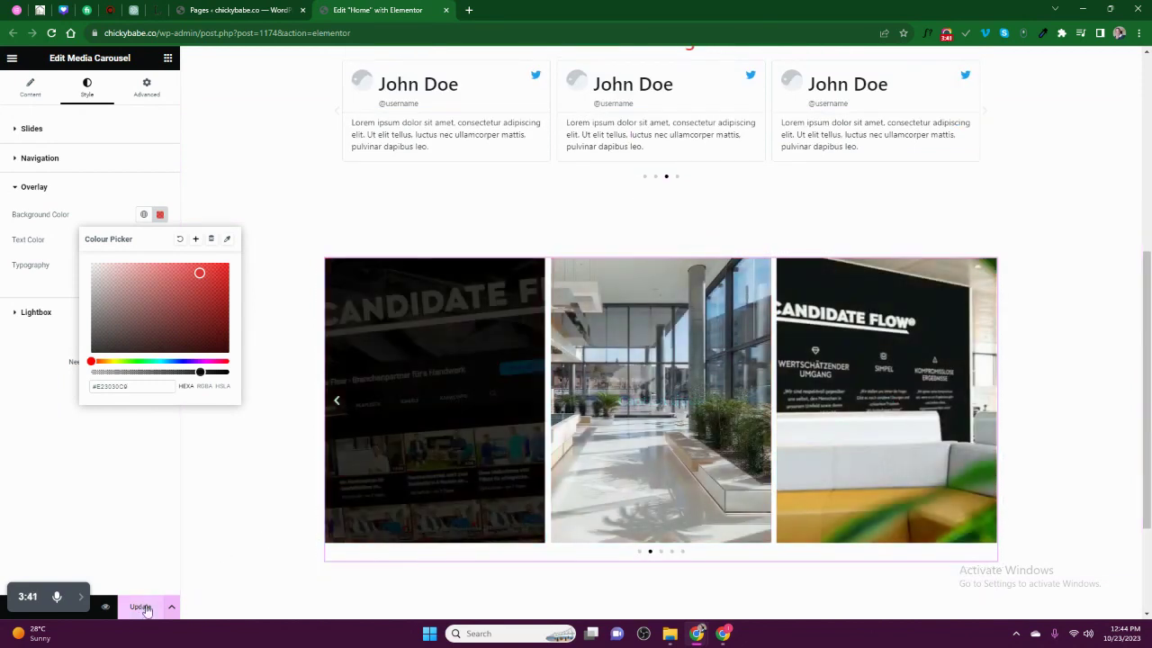